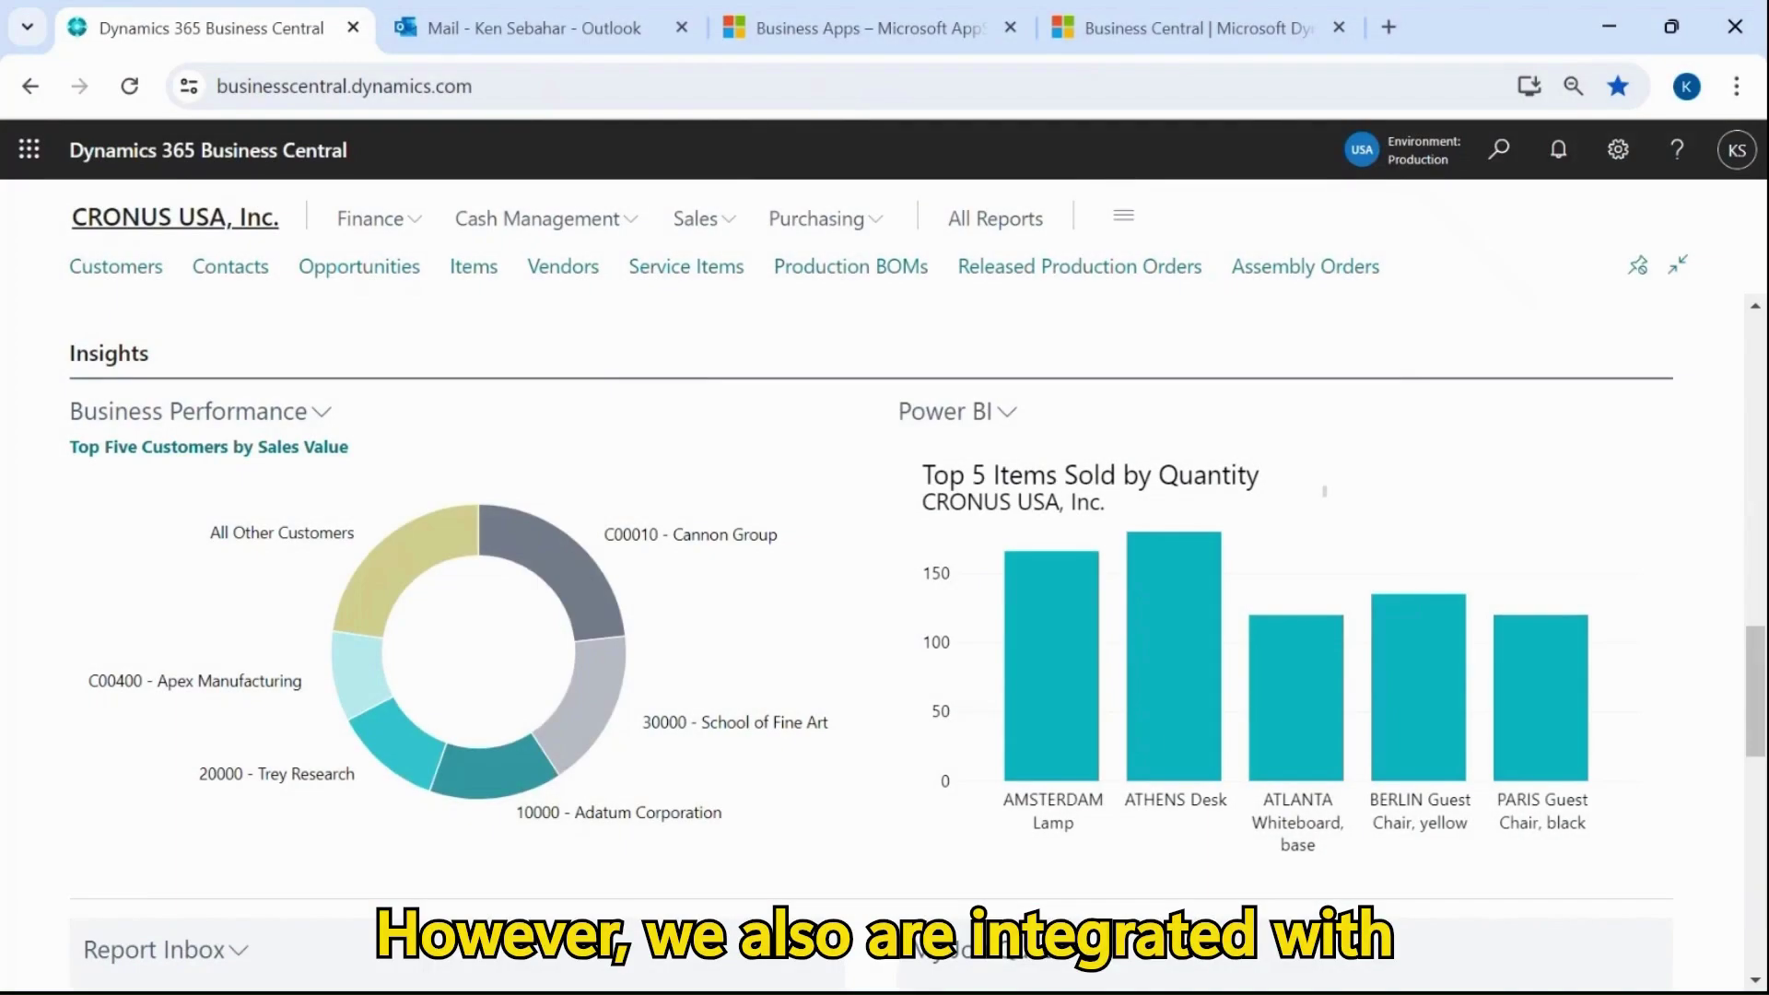
Step: Decline the Outlook clipboard prompt and switch to the Mail - Outlook browser tab
left_click(669, 972)
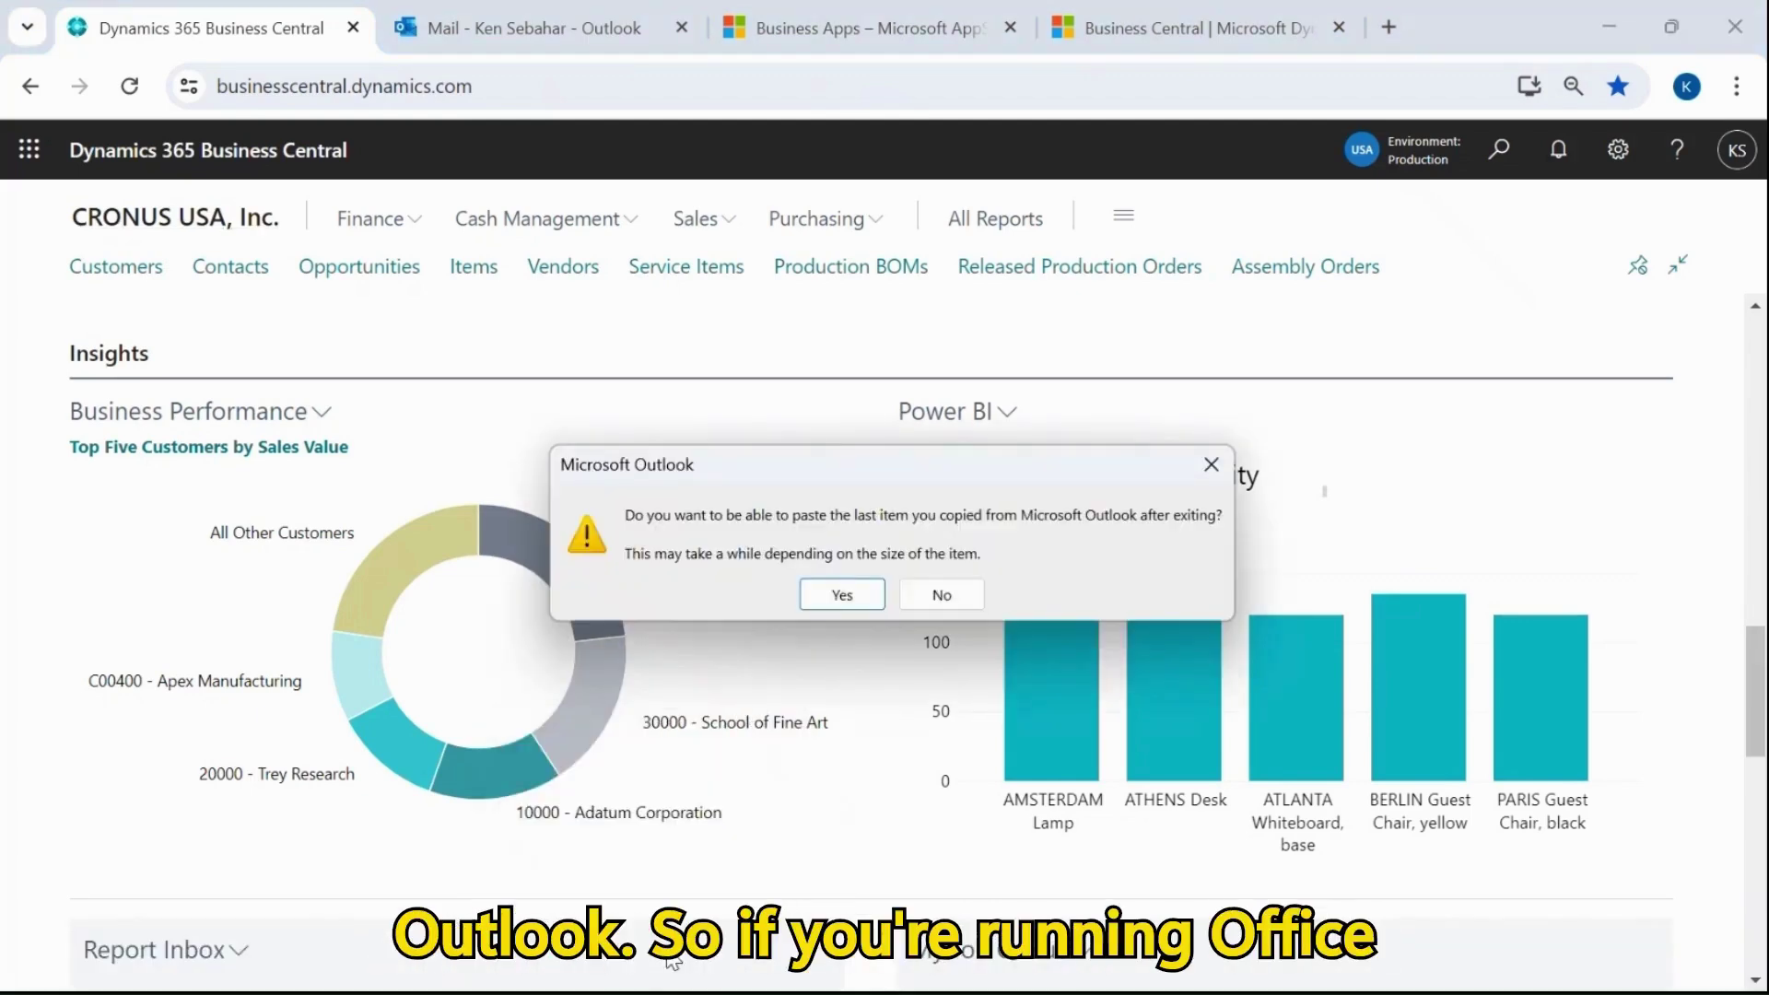
left_click(941, 594)
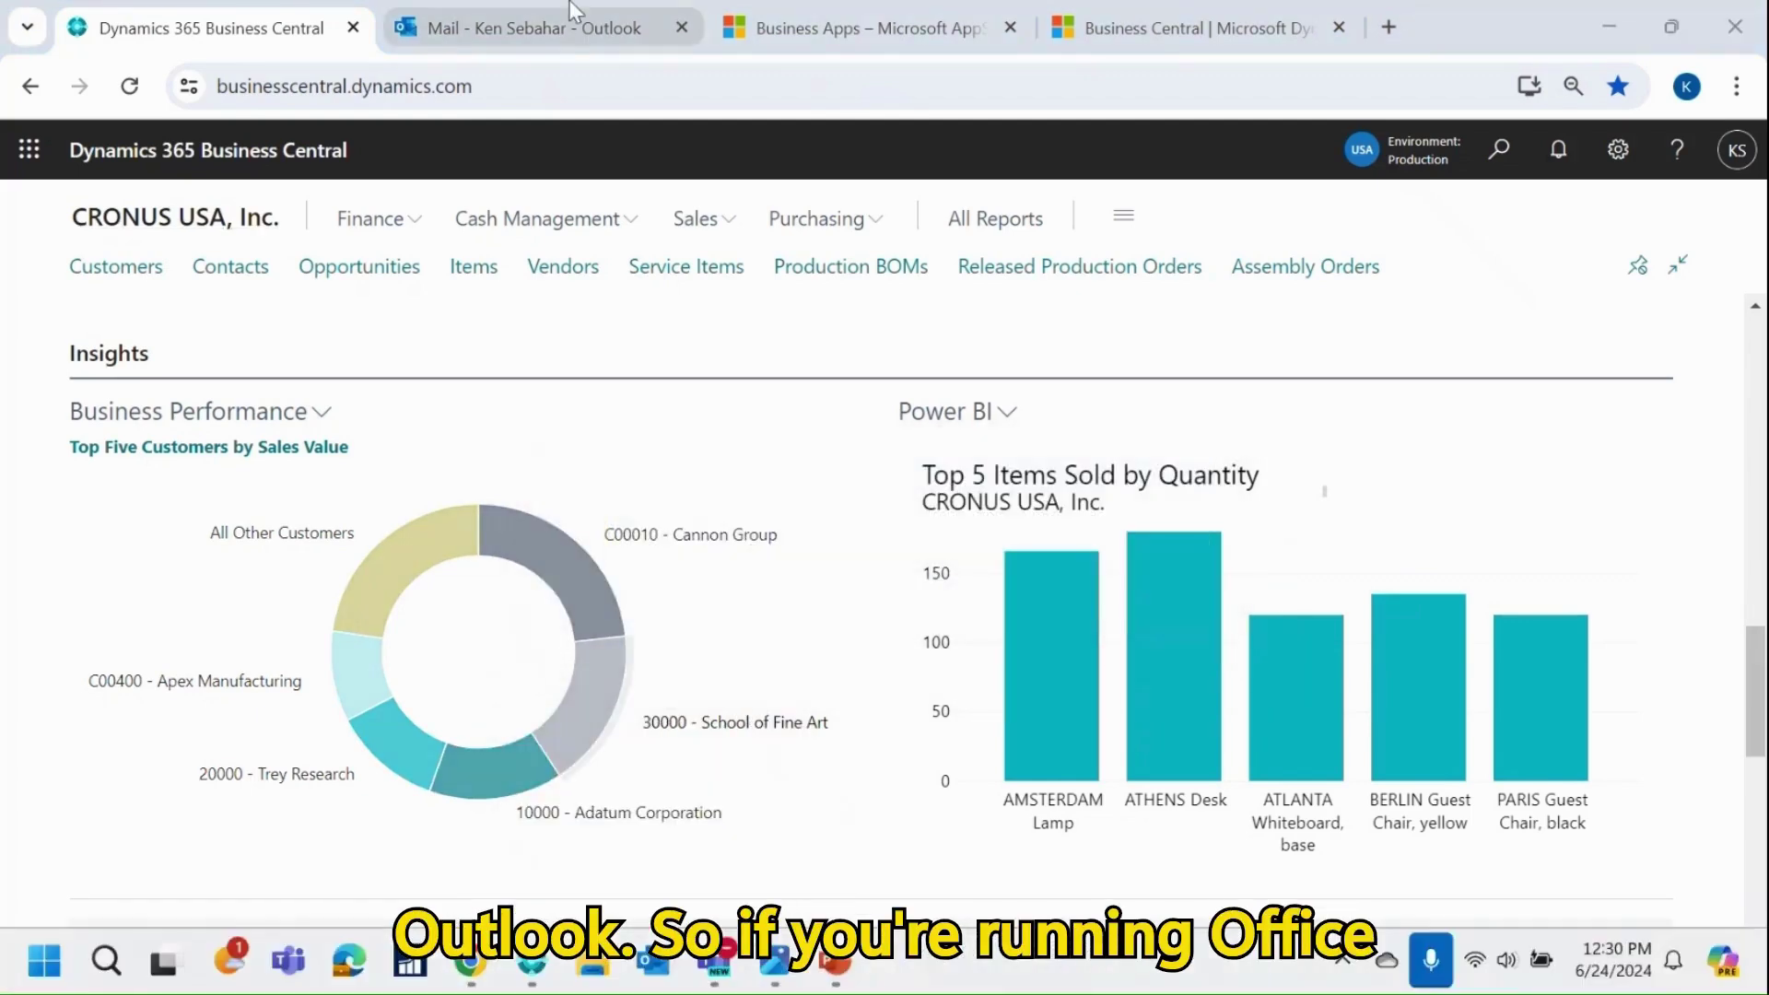
left_click(553, 29)
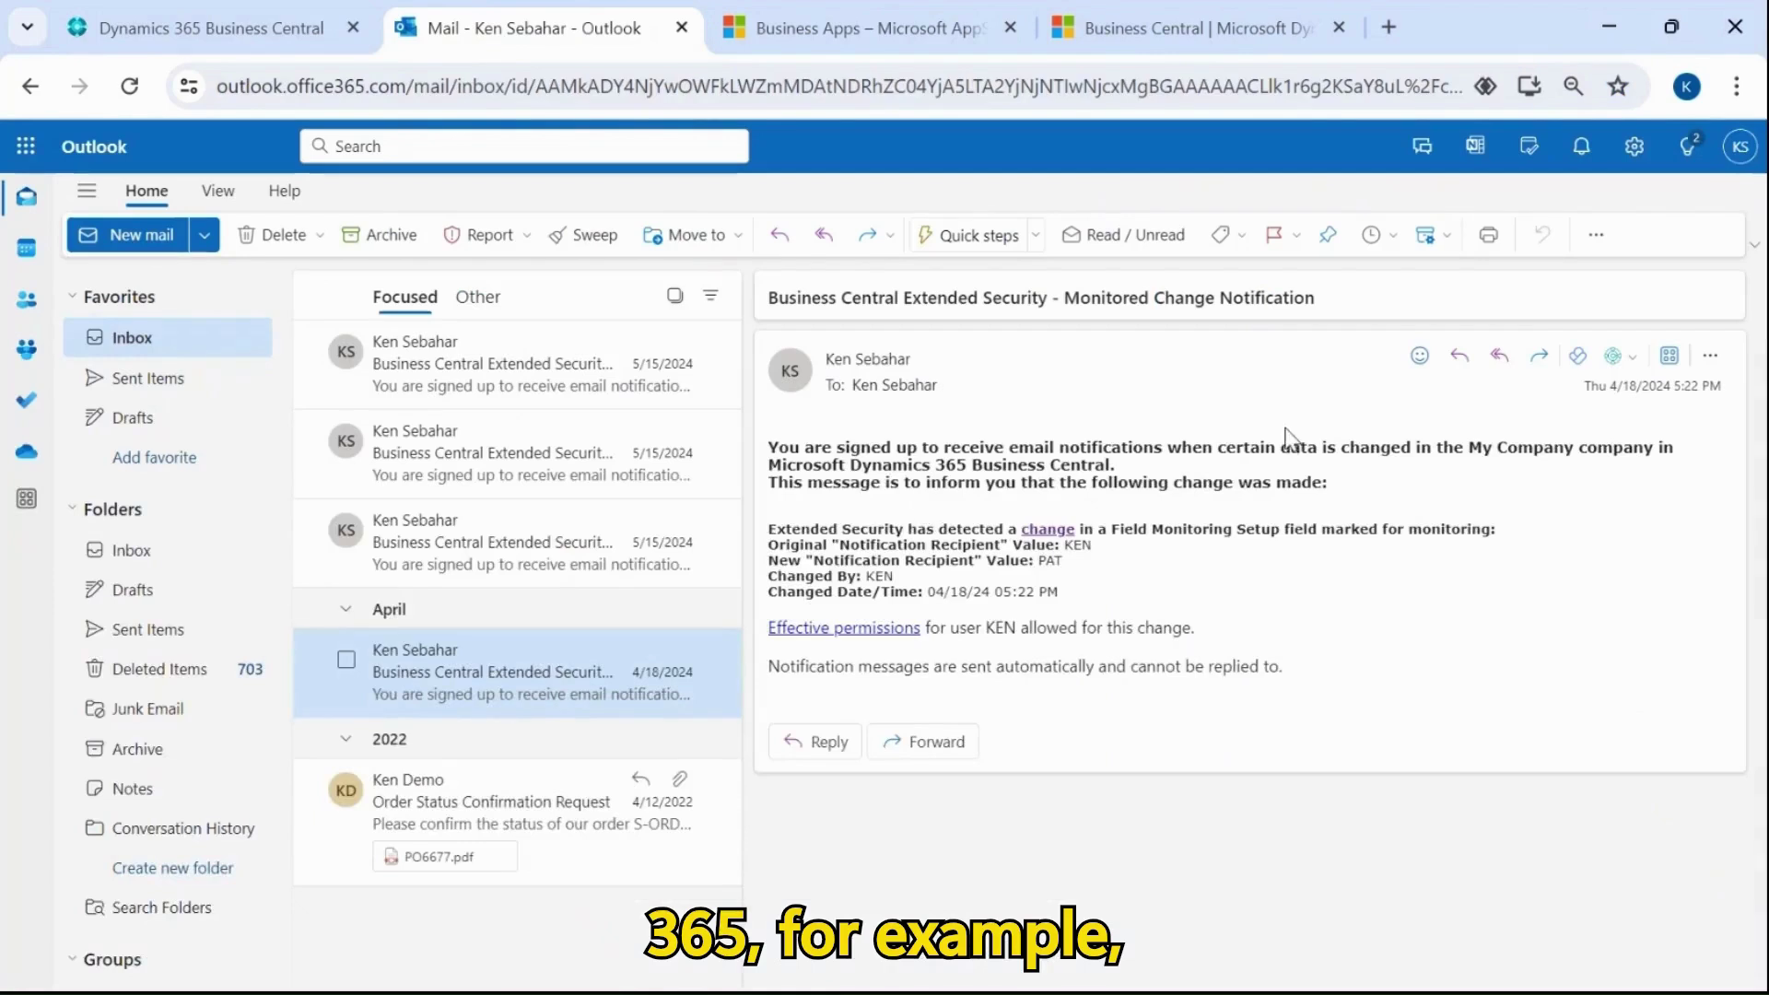
Step: Open the Order Status Confirmation Request email and look up order S-ORD101101 from its link
left_click(515, 815)
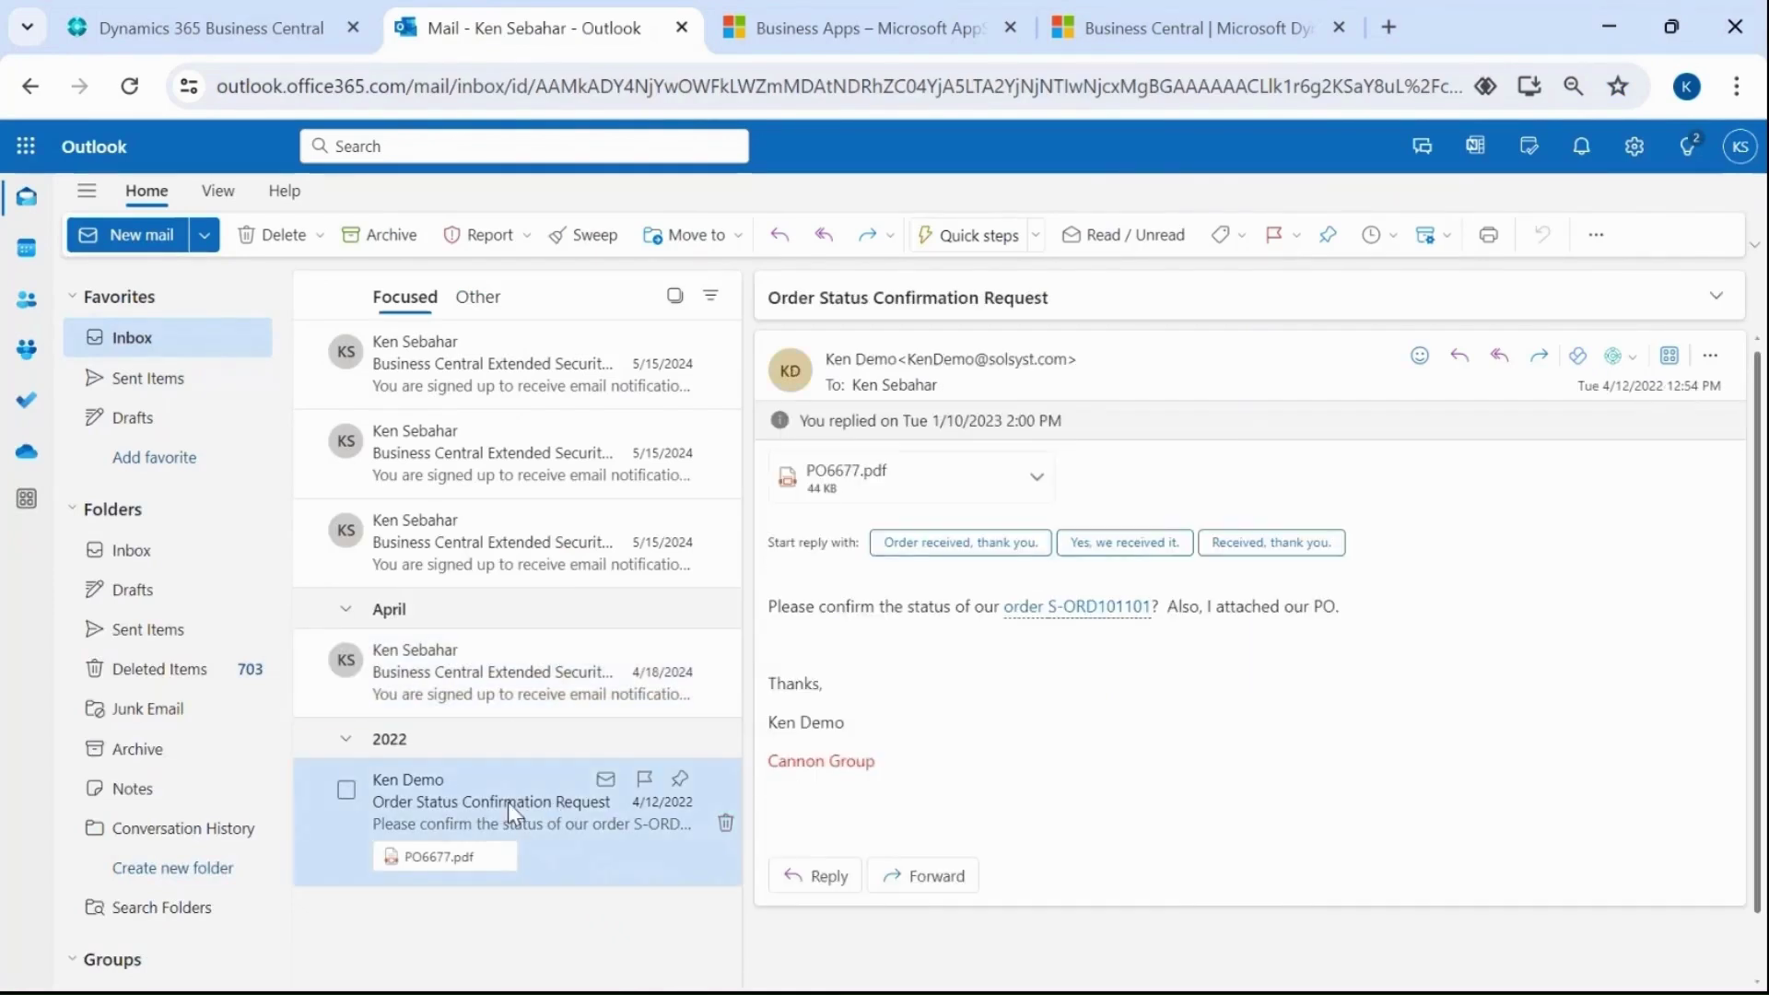
left_click(1091, 612)
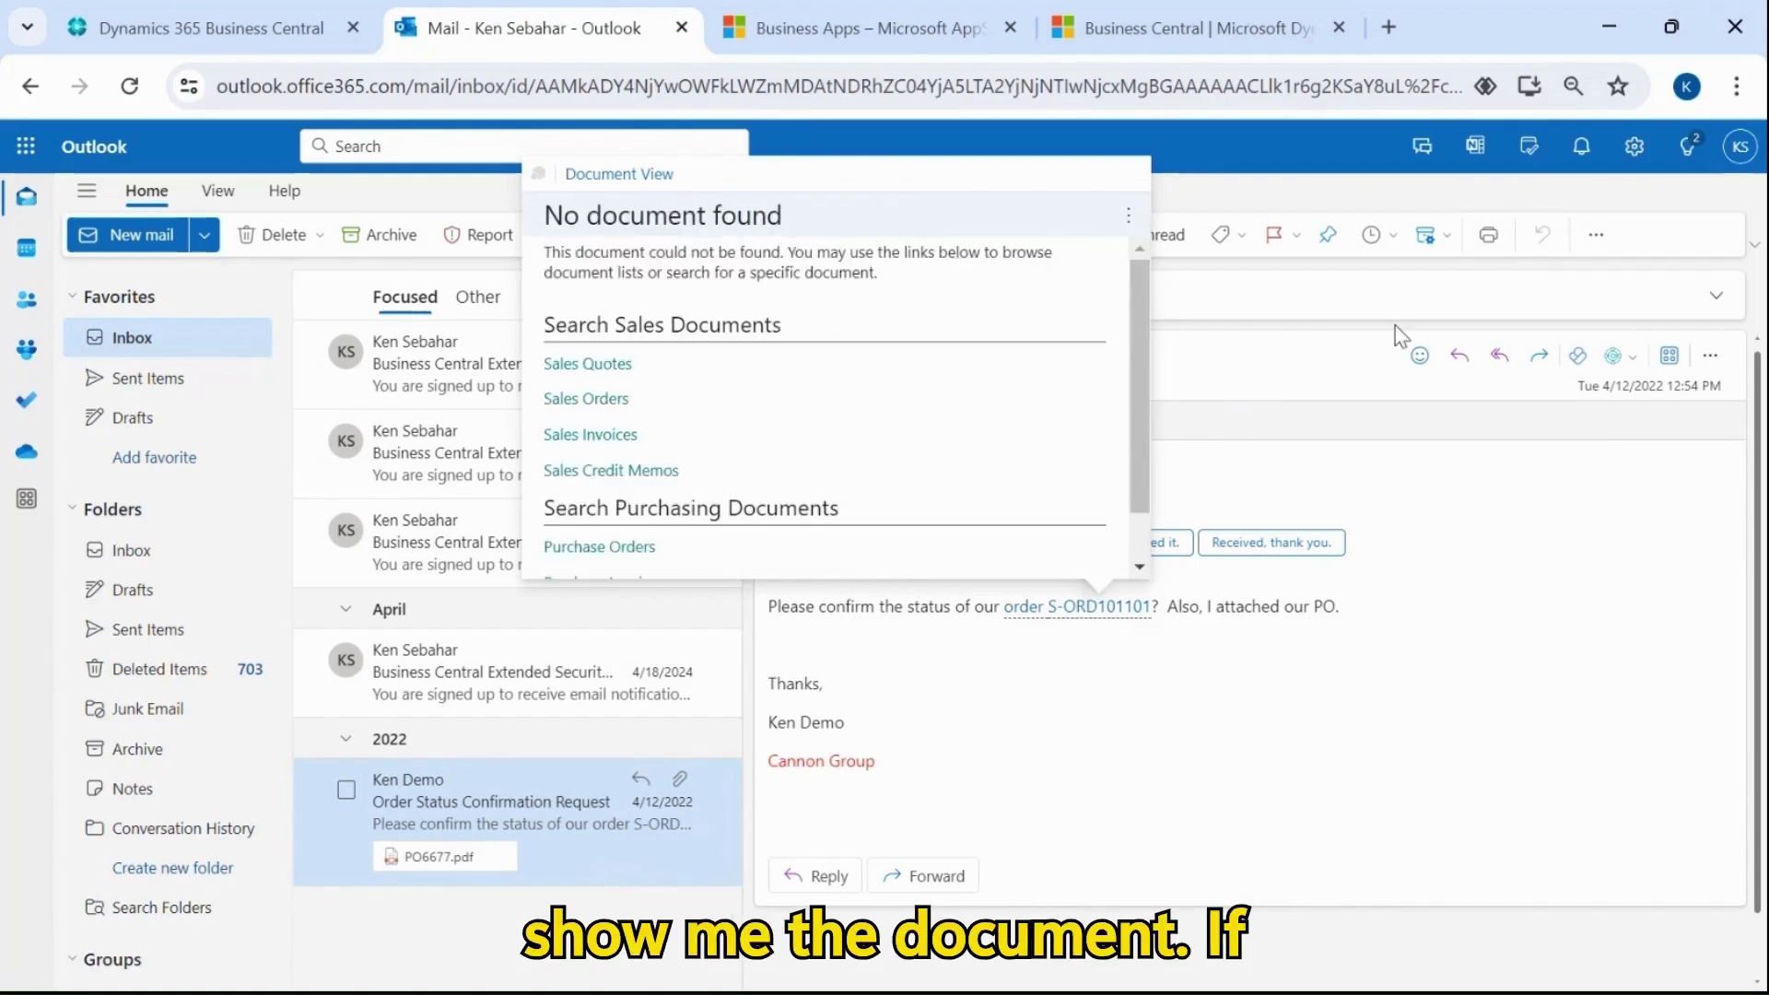
Step: Reload the mailbox with F5 and reopen the Order Status Confirmation Request email
key("F5")
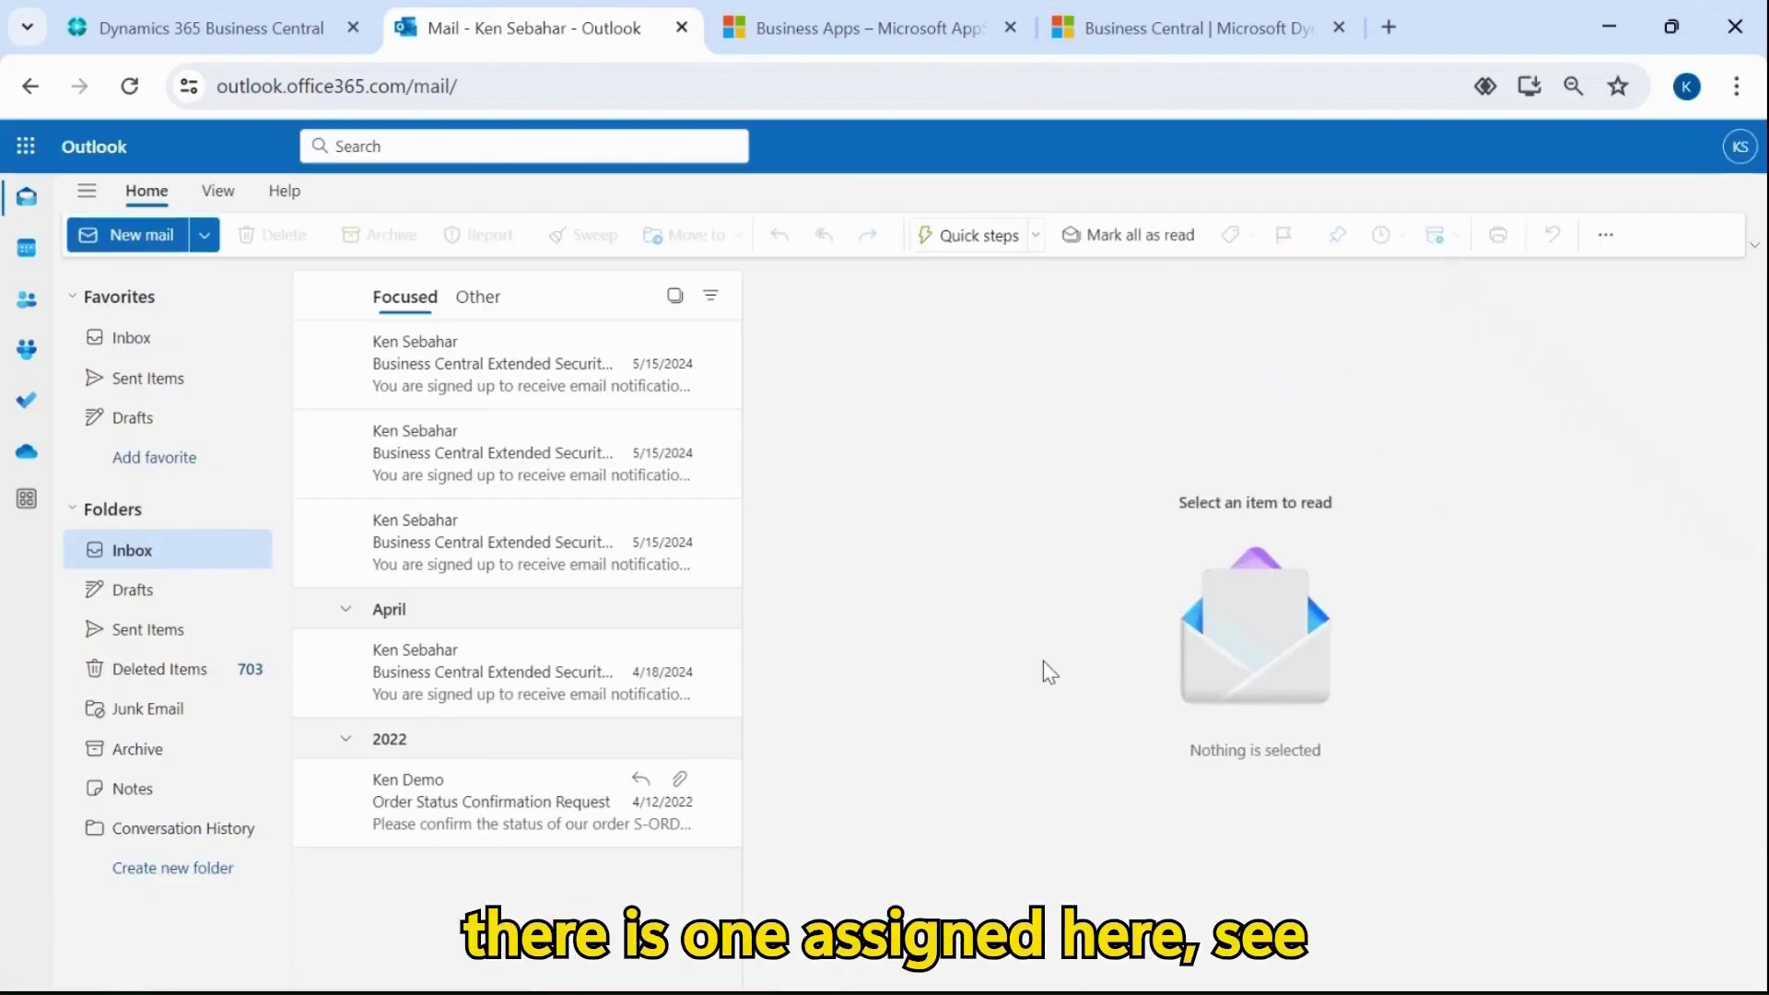
left_click(551, 834)
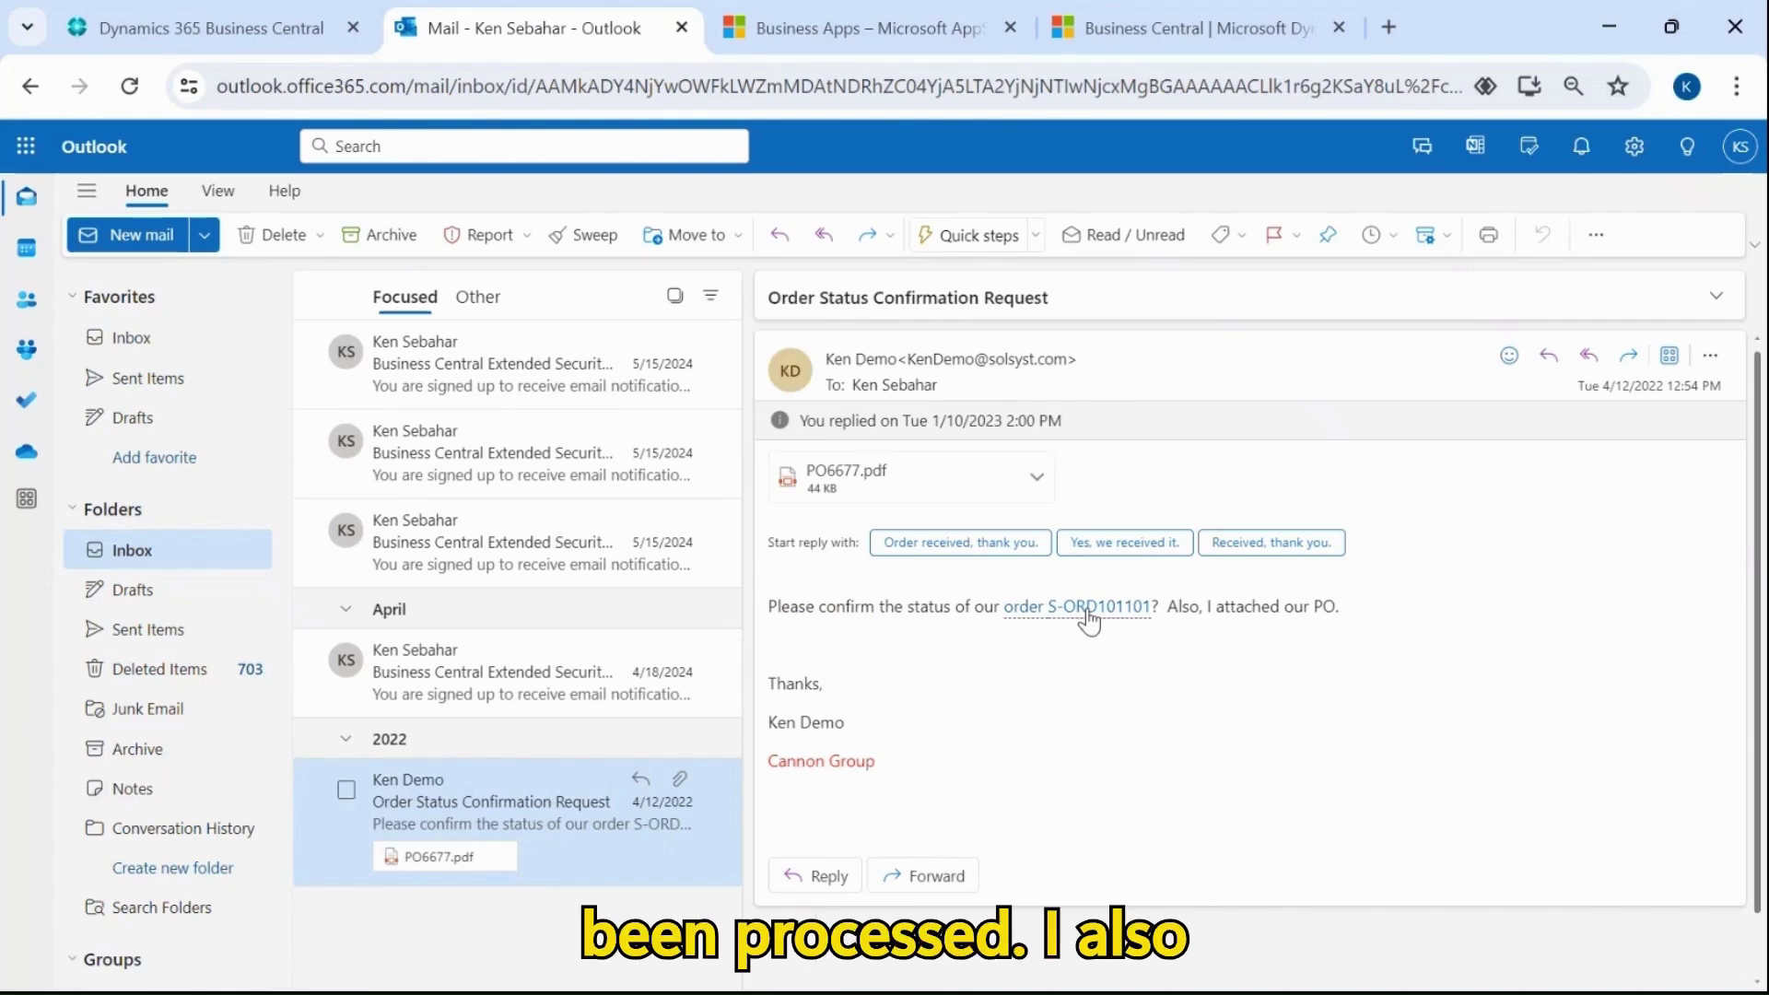
Step: Show Cannon Group's Contact Insights in the Business Central add-in and list its ongoing sales orders
left_click(1673, 364)
left_click(1345, 380)
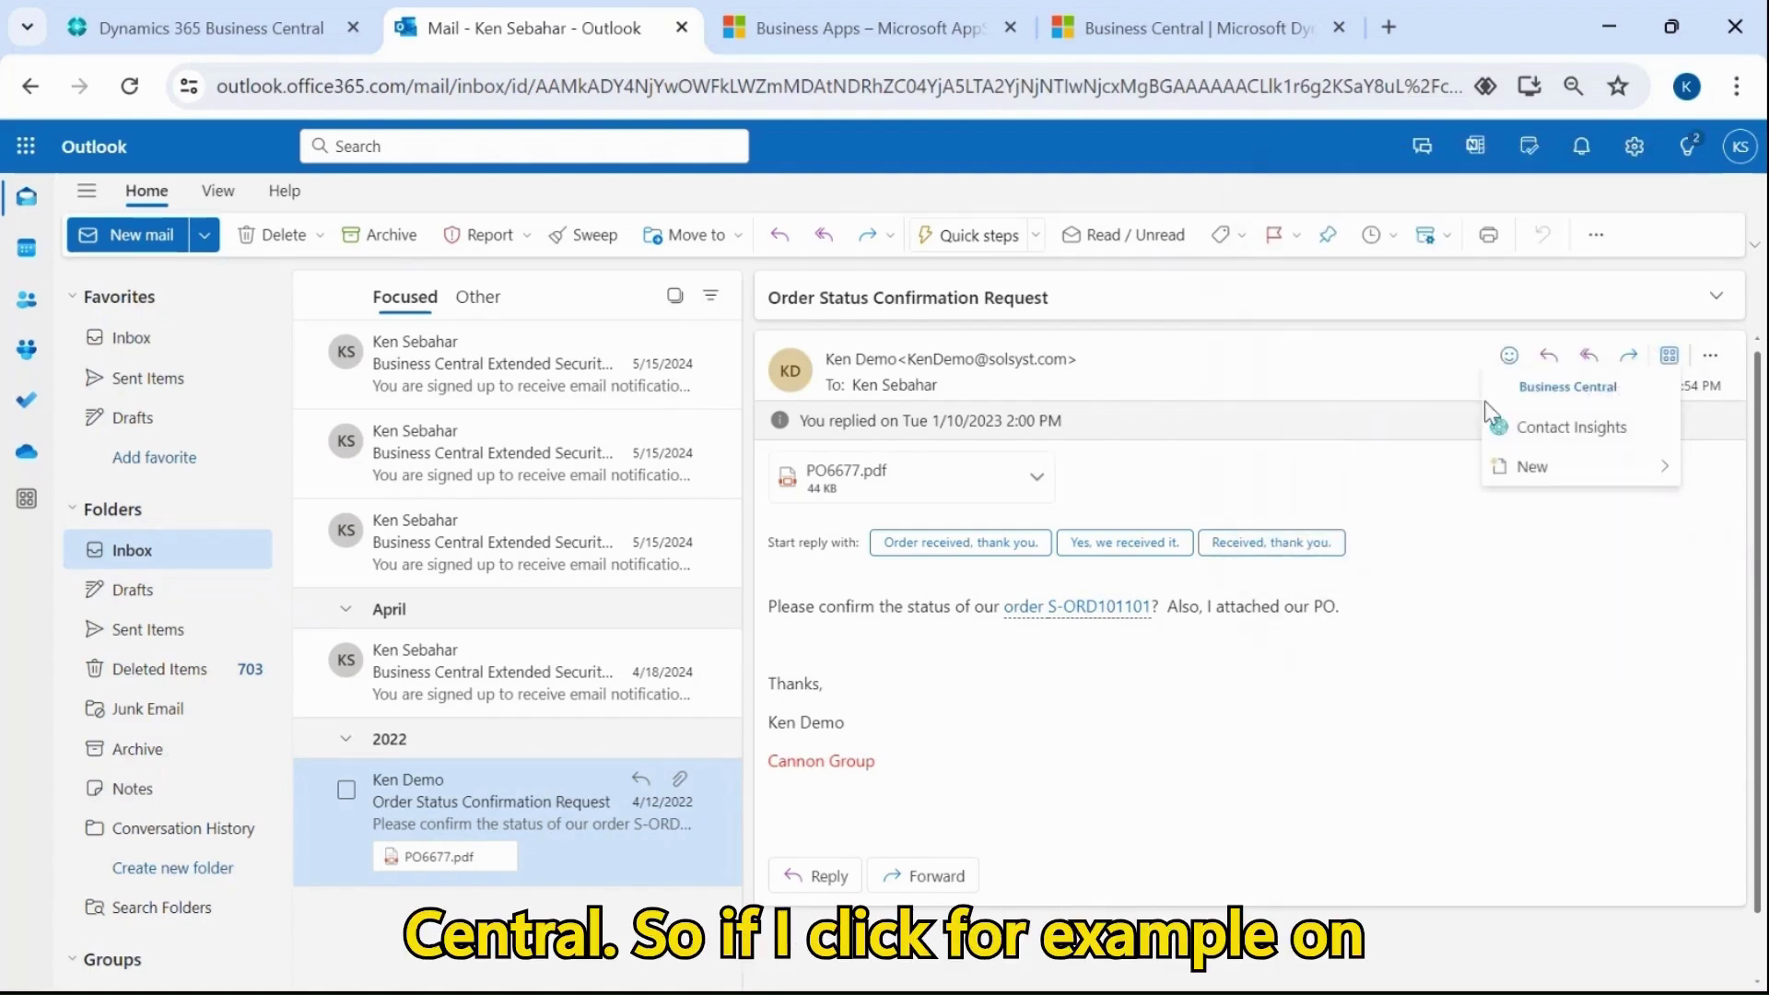
left_click(1567, 429)
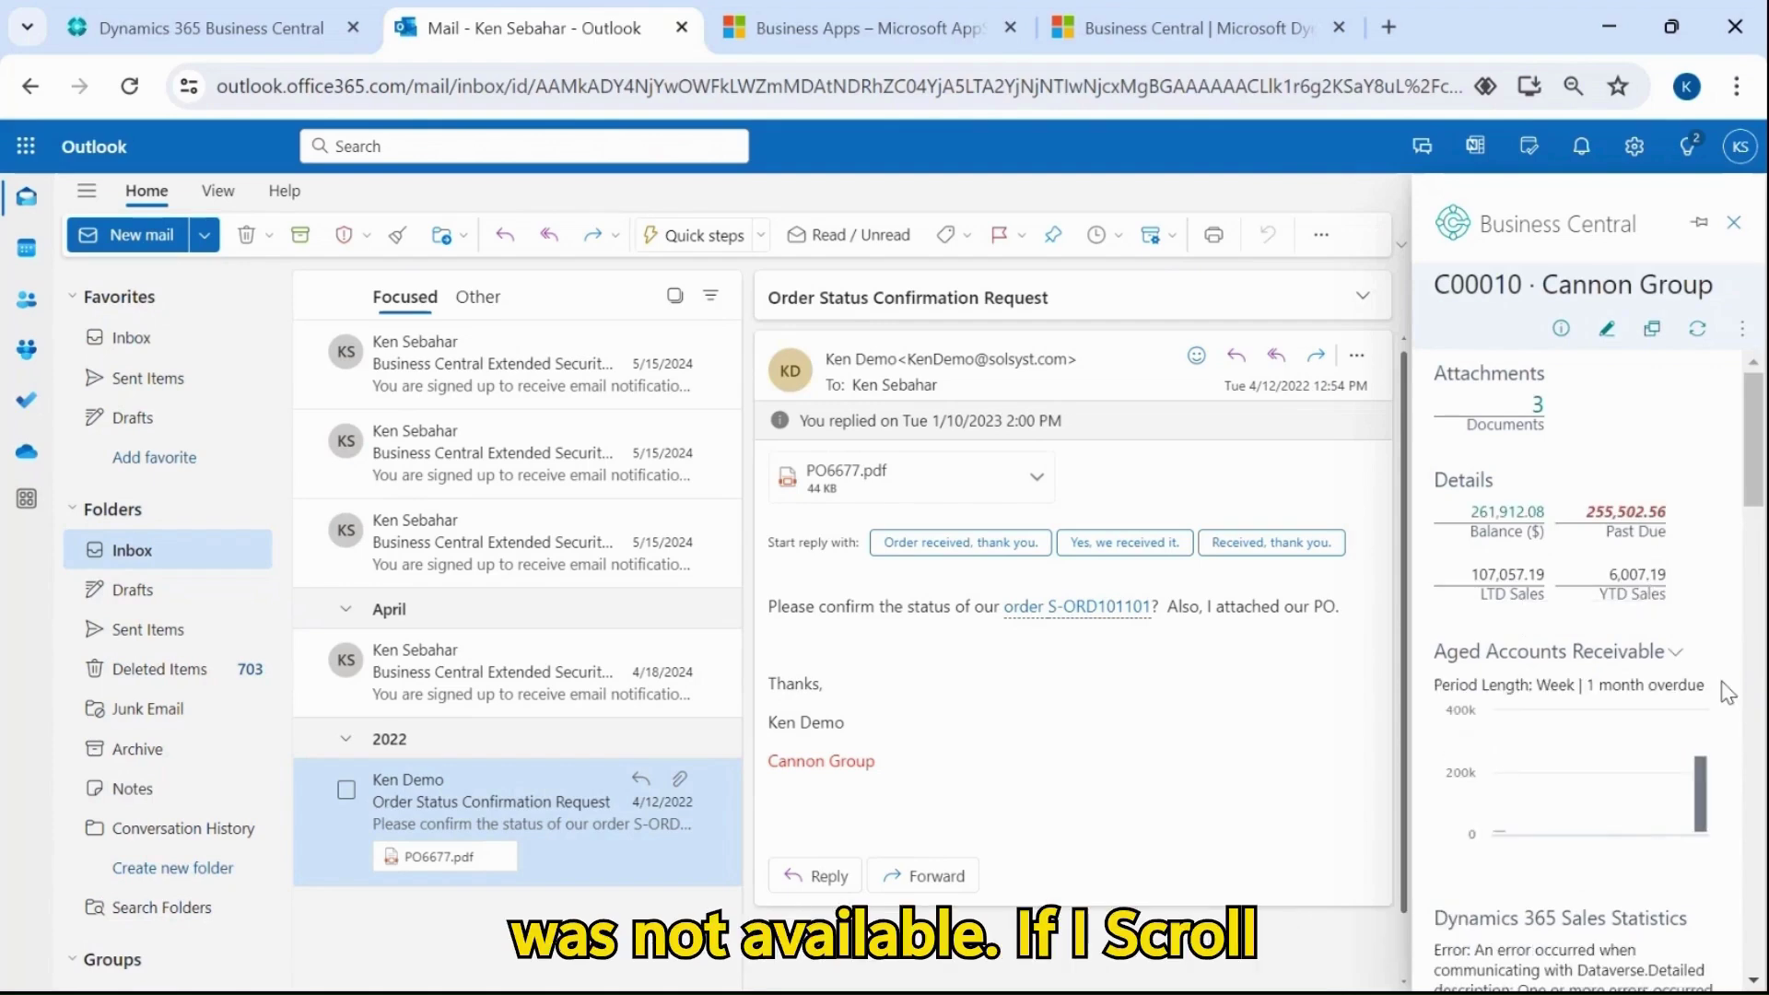
scroll(1619, 641, "down", 5)
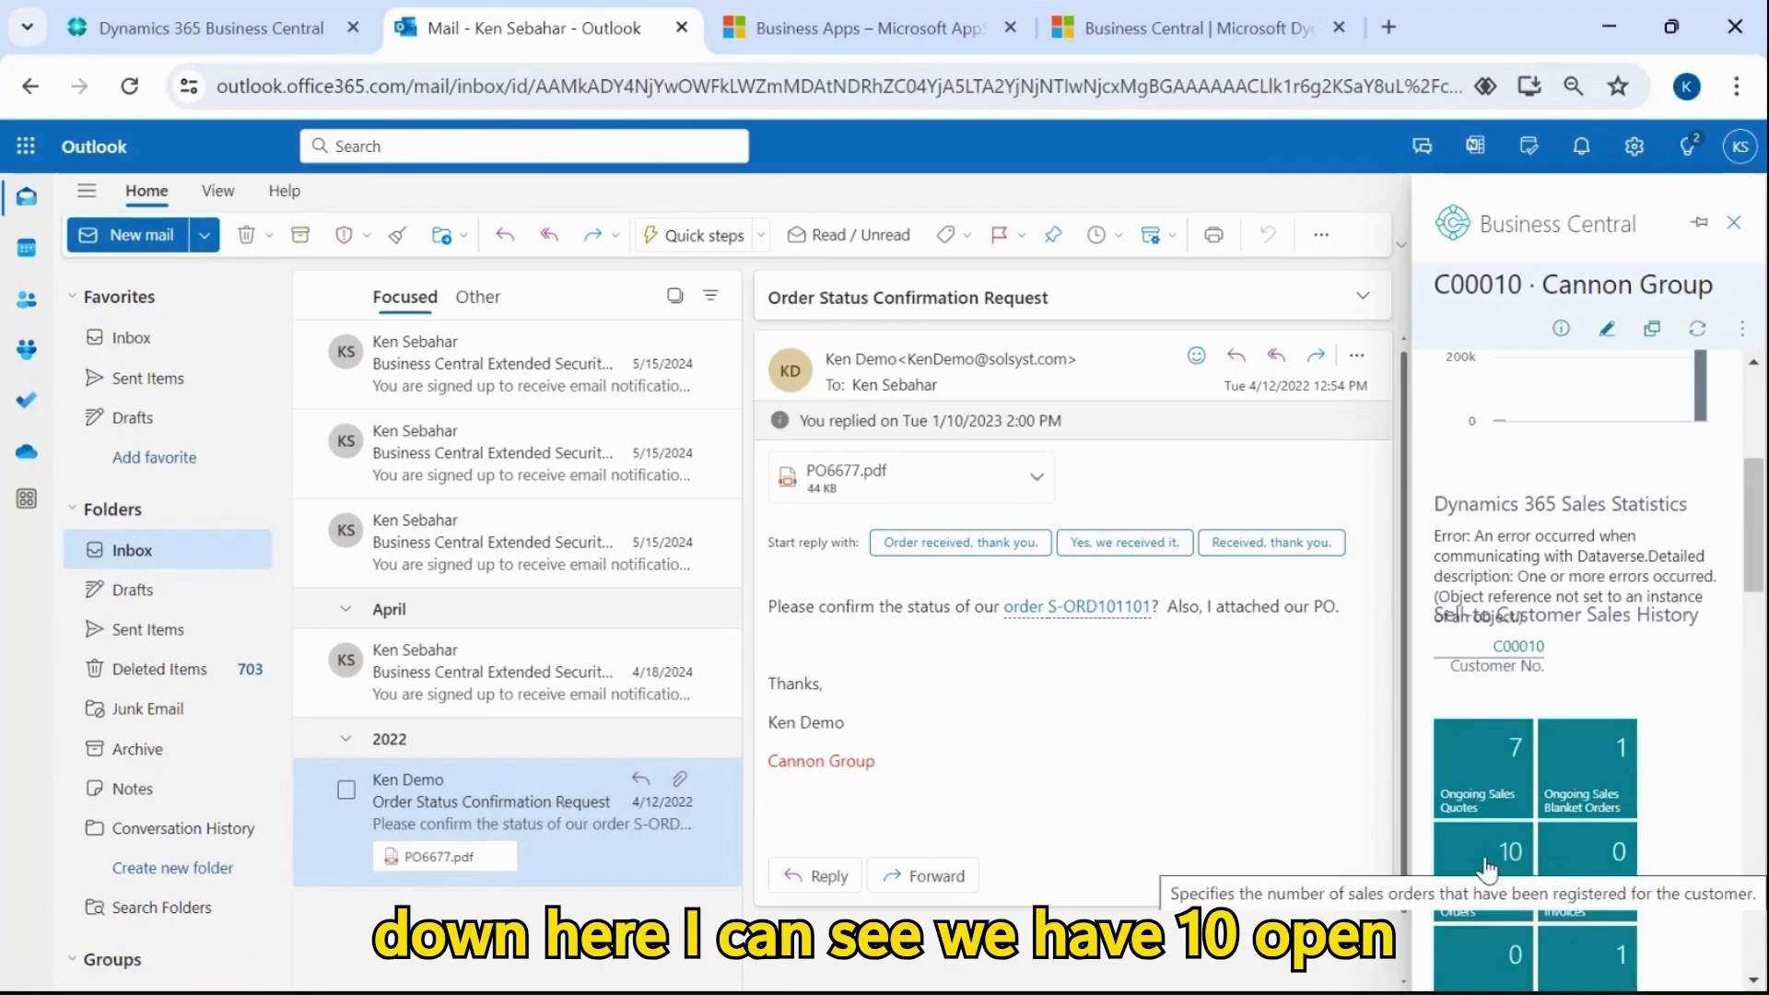
scroll(1479, 859, "down", 2)
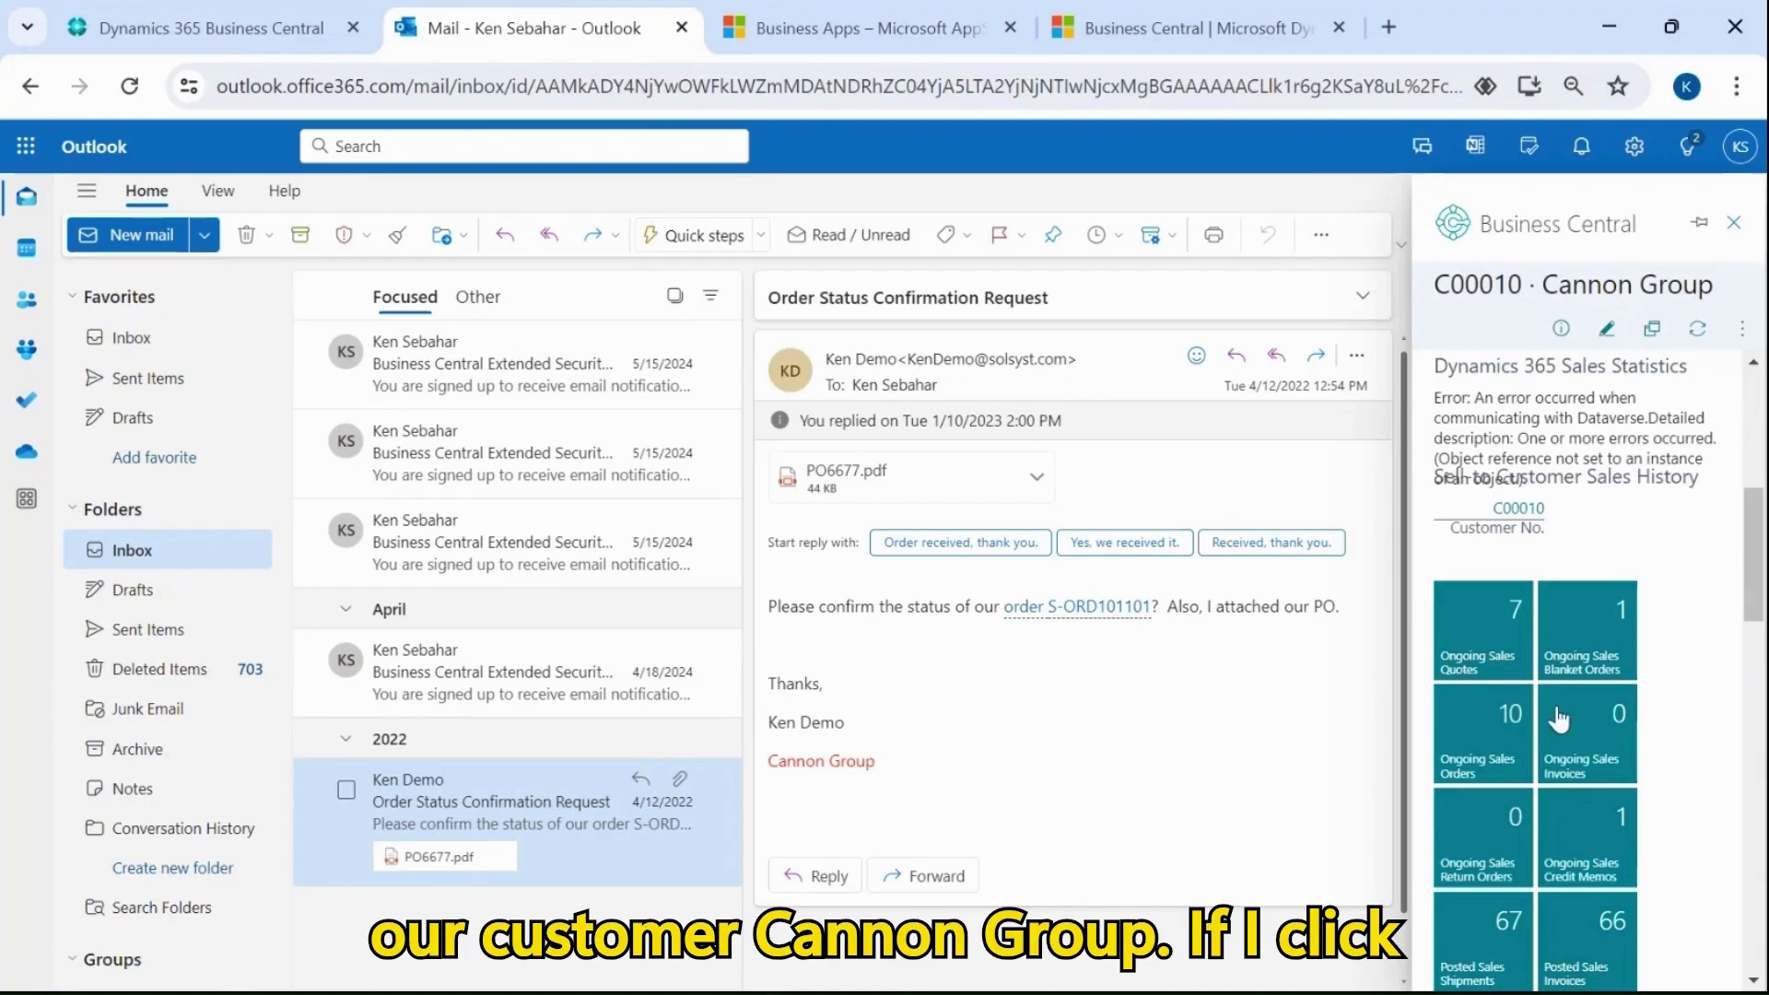
left_click(1472, 725)
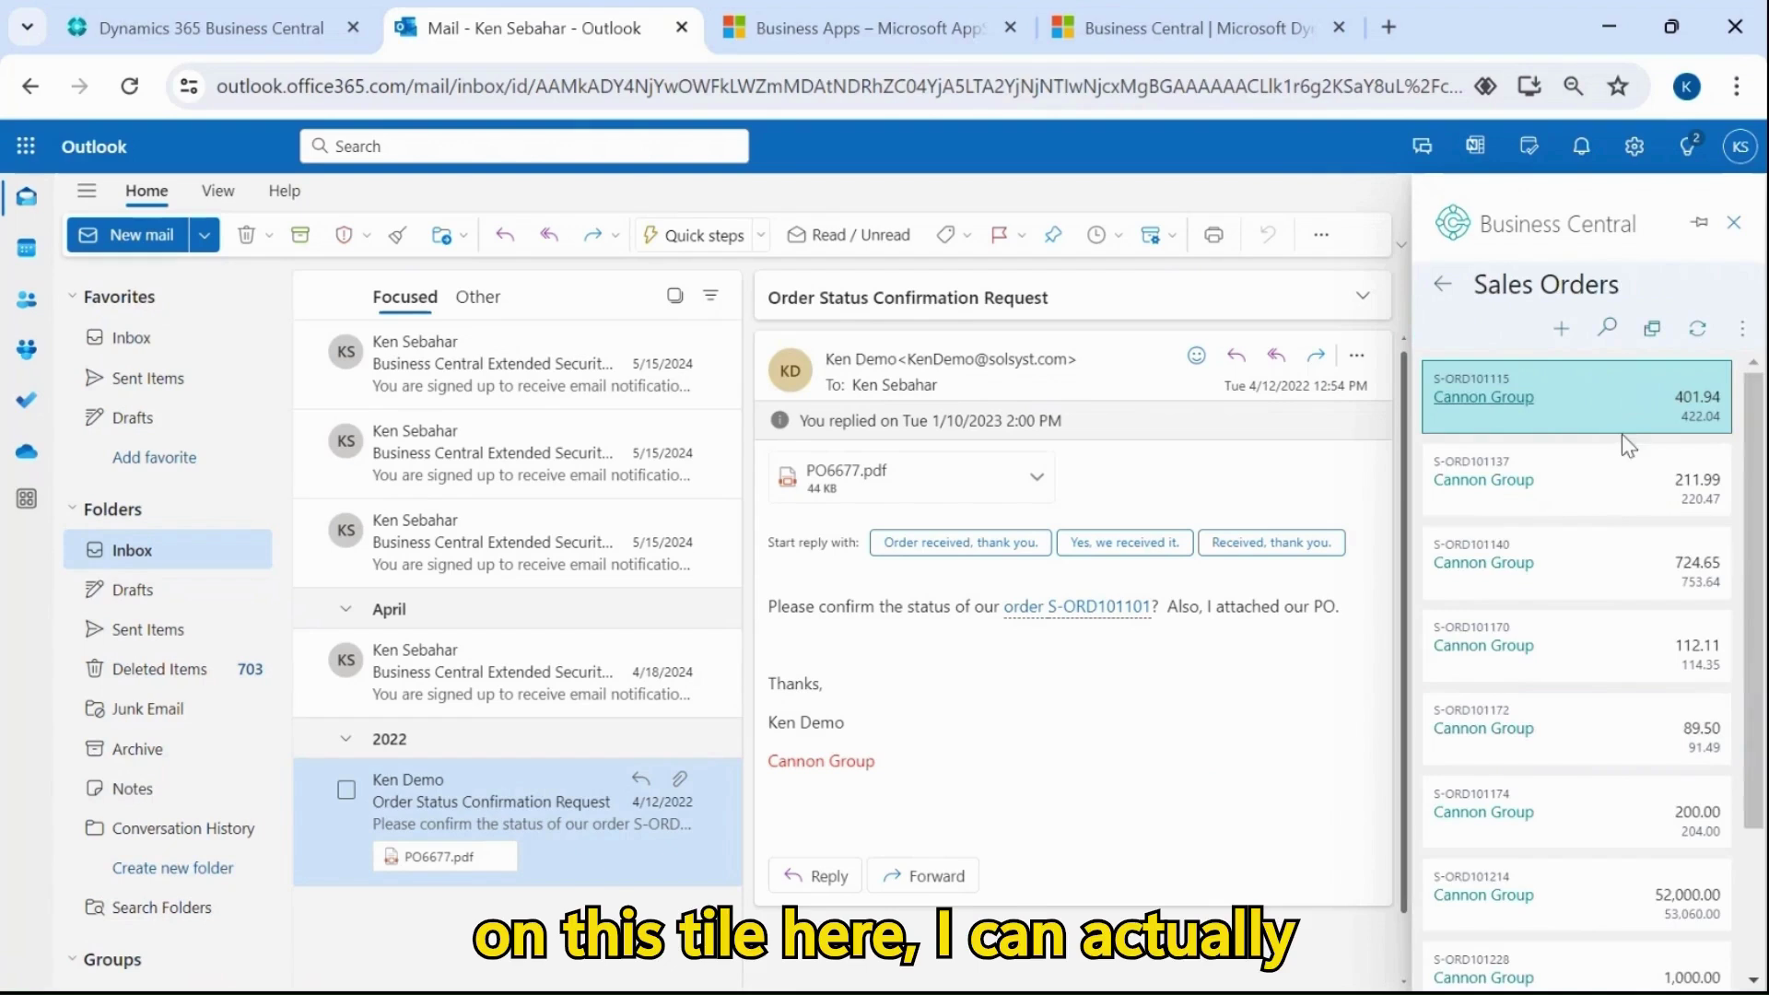
Step: Search Cannon Group's sales orders for 101101, then return to the customer overview
left_click(1608, 330)
type("101101")
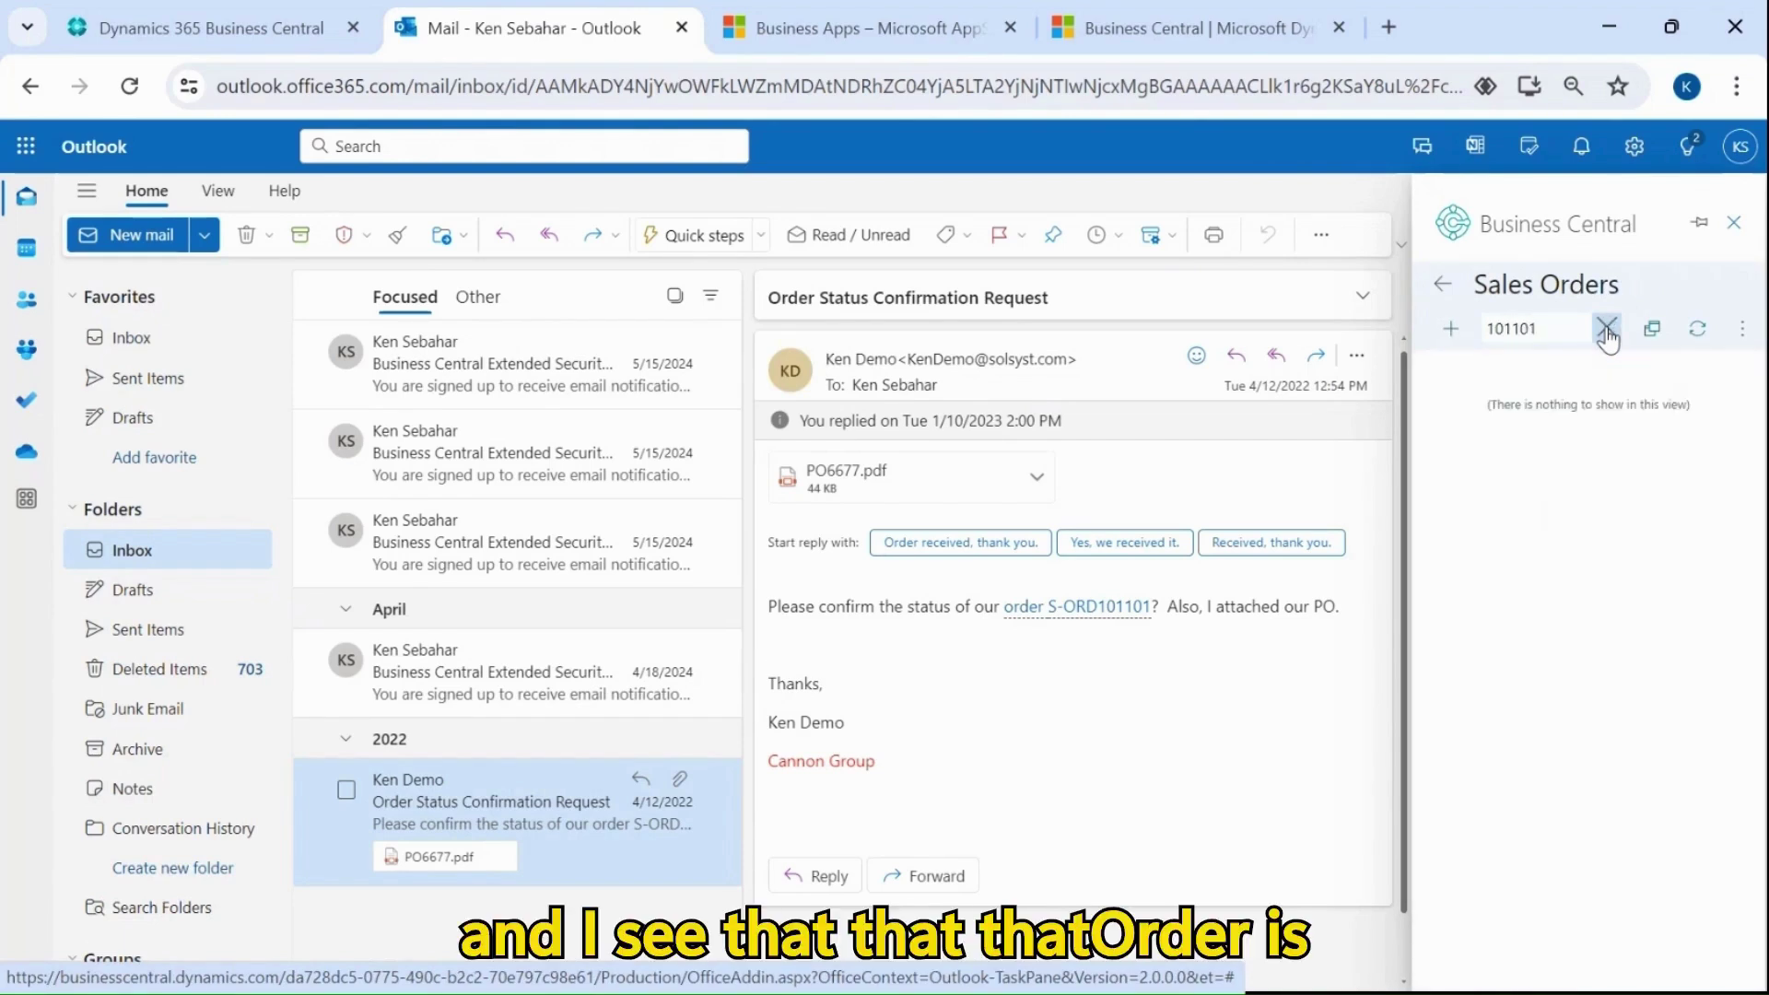
left_click(1444, 291)
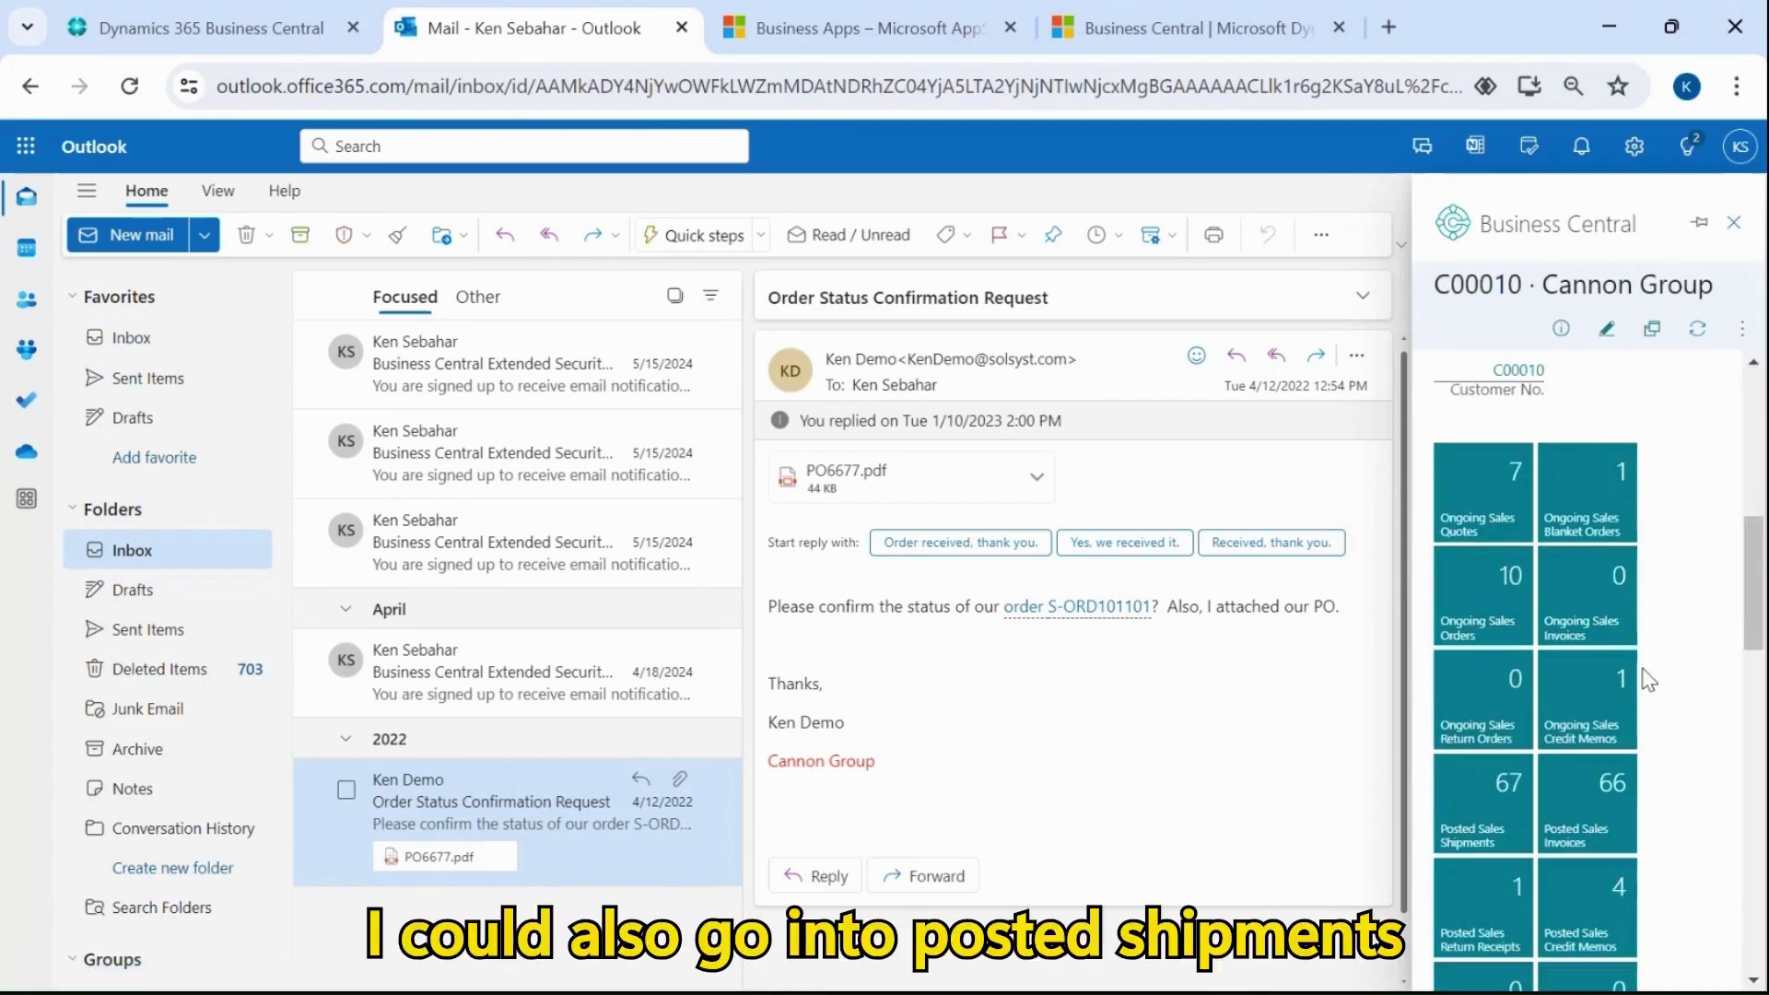
Step: Search Cannon Group's posted sales shipments for order 101101
left_click(1488, 800)
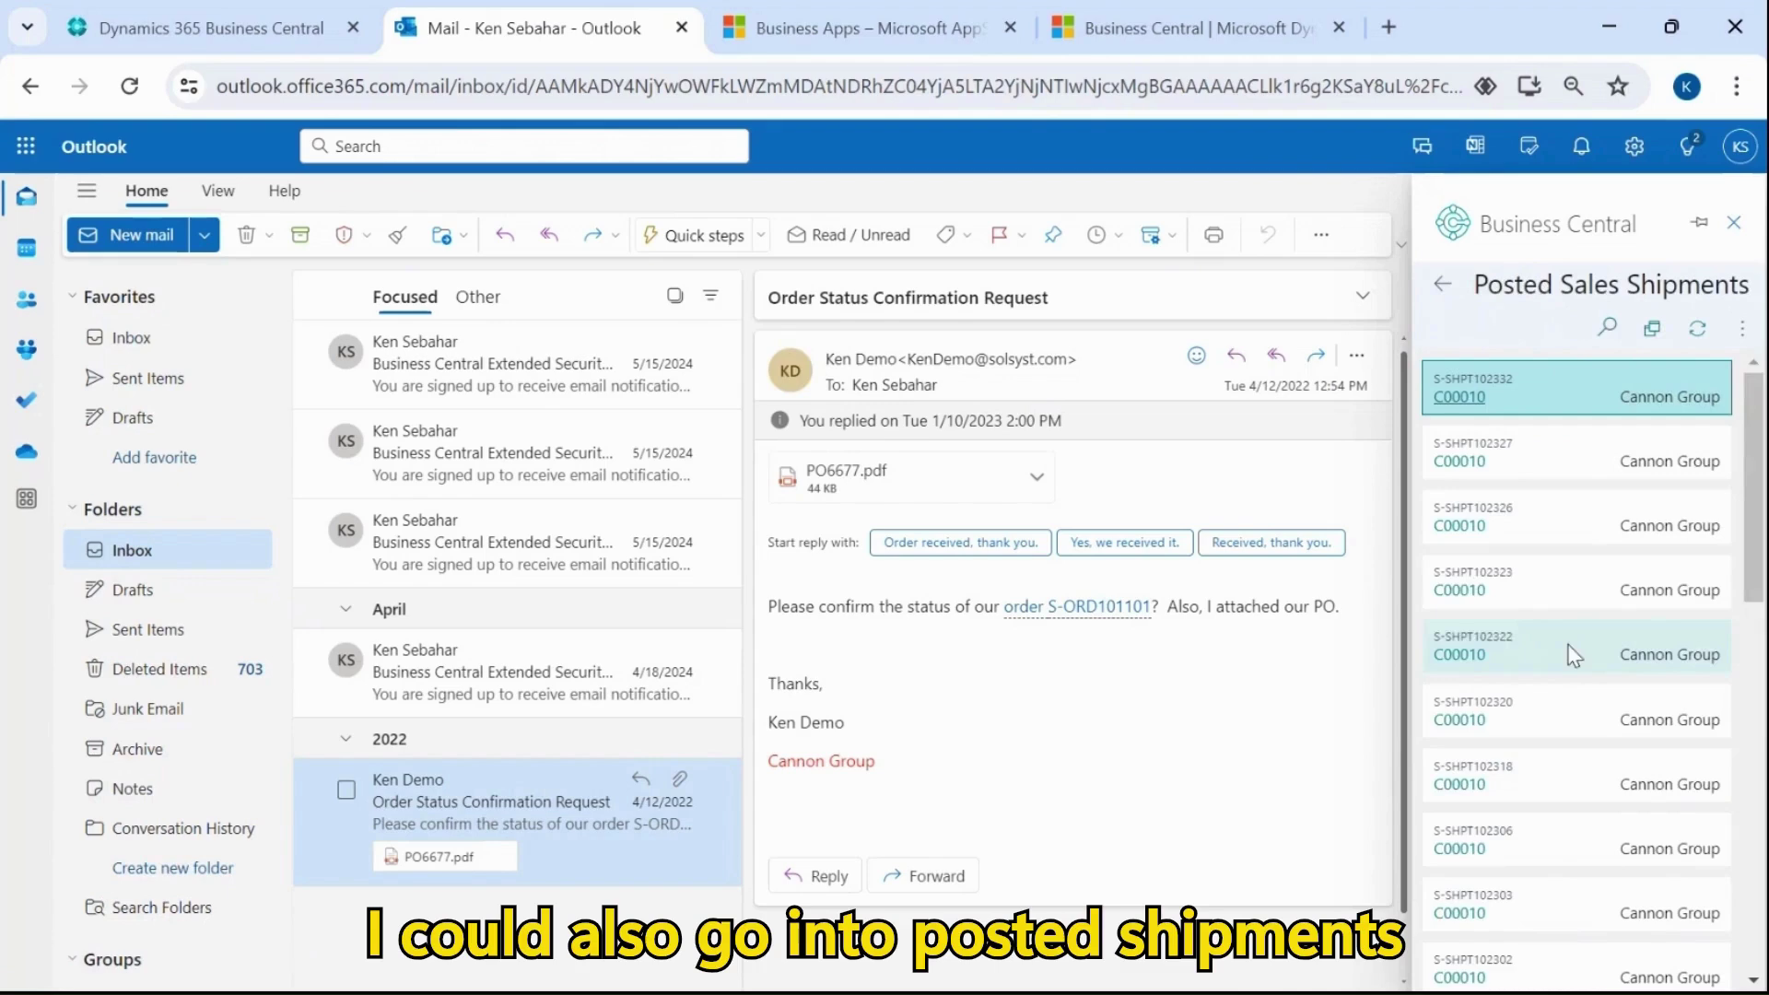
left_click(1607, 327)
type("1")
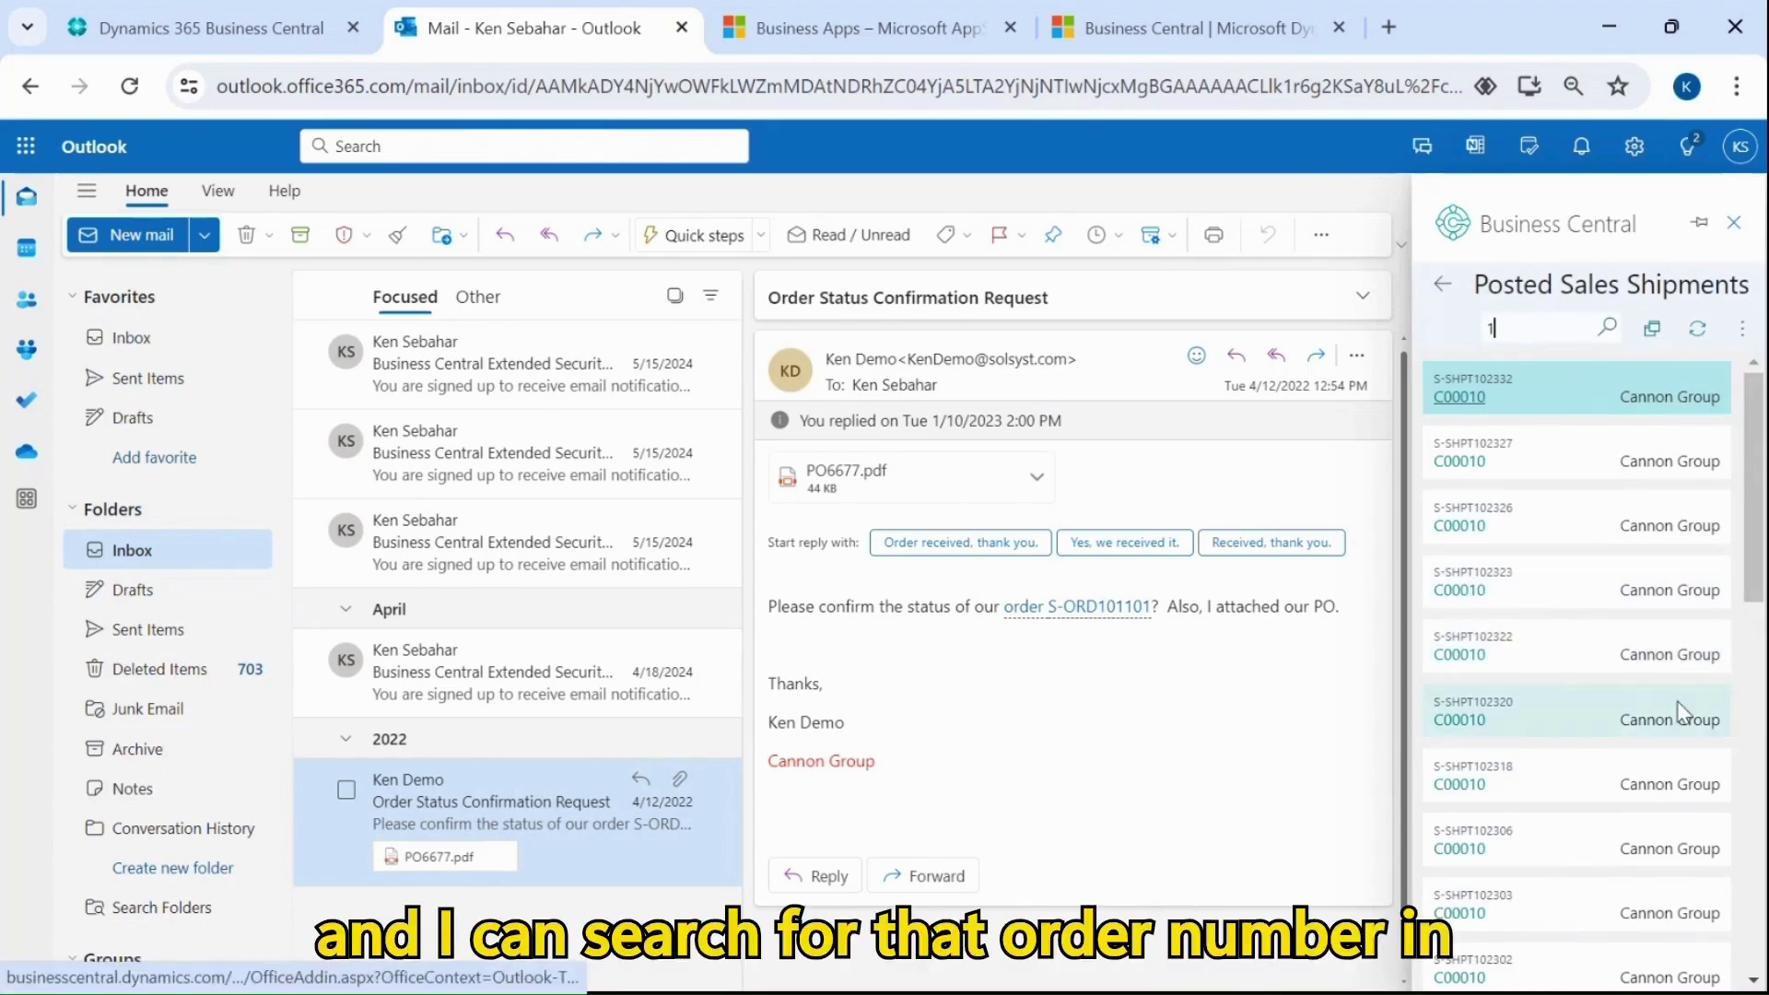
type("01101")
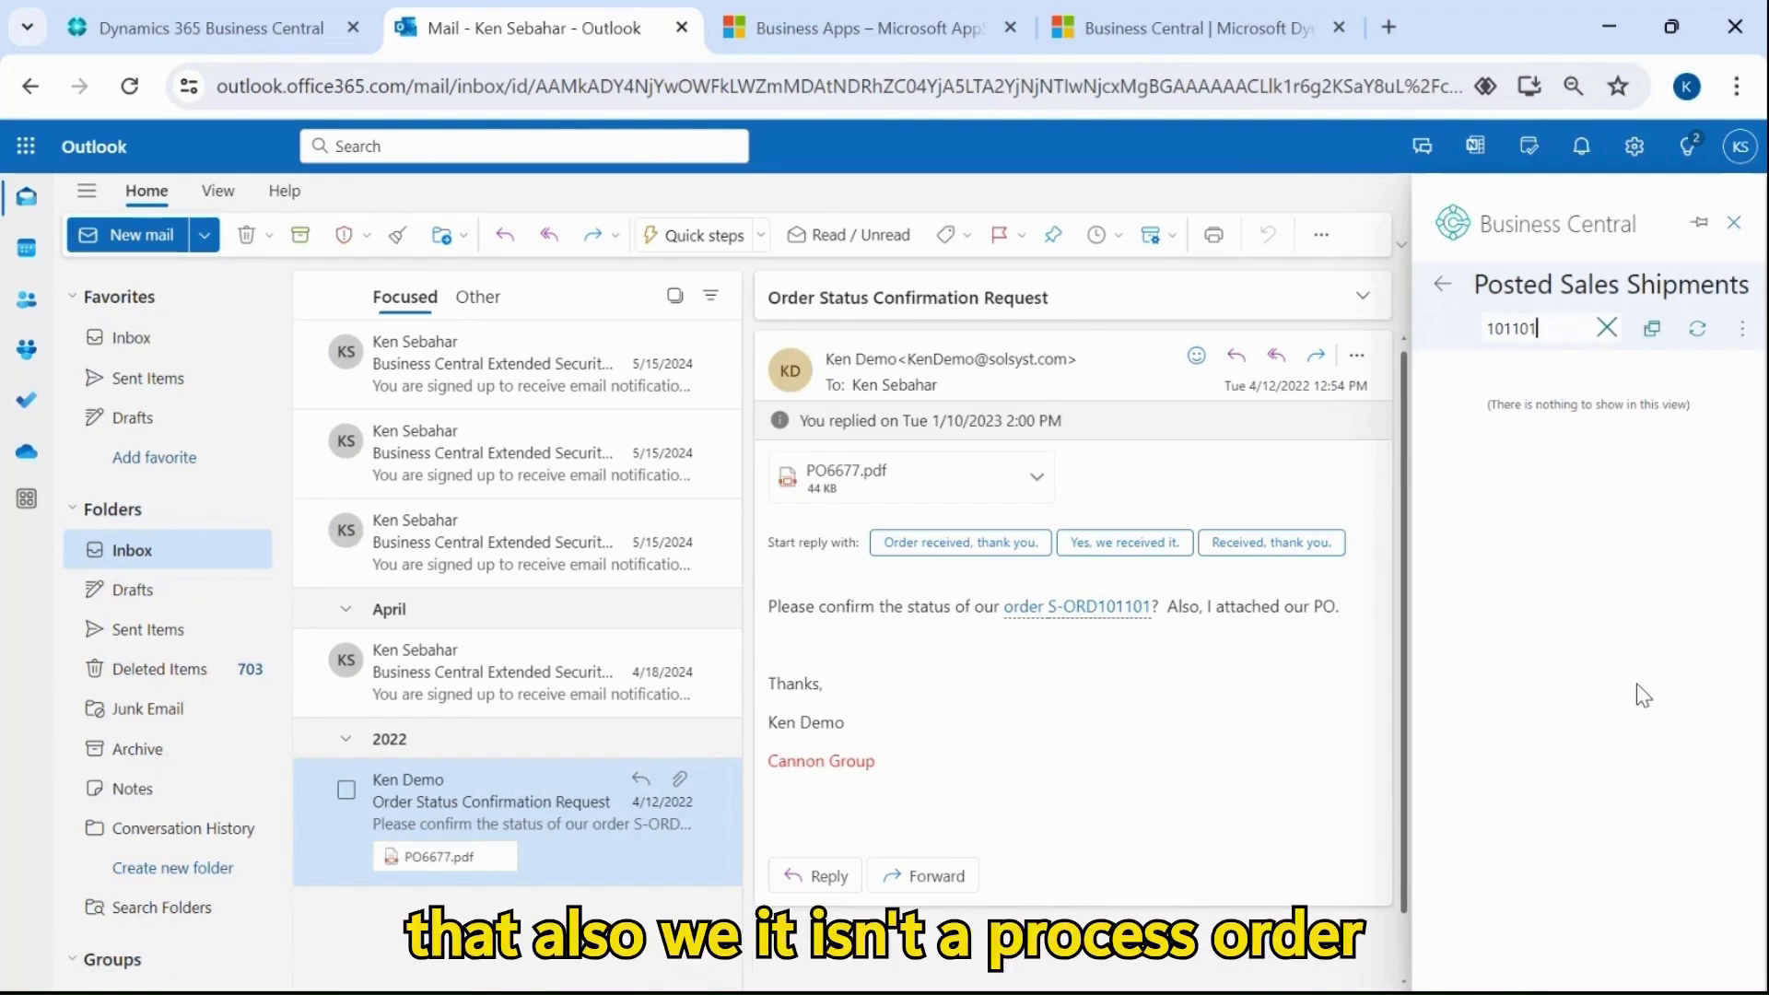
Step: Create a new Cannon Group sales order and pop it out into a full-size window
left_click(1444, 295)
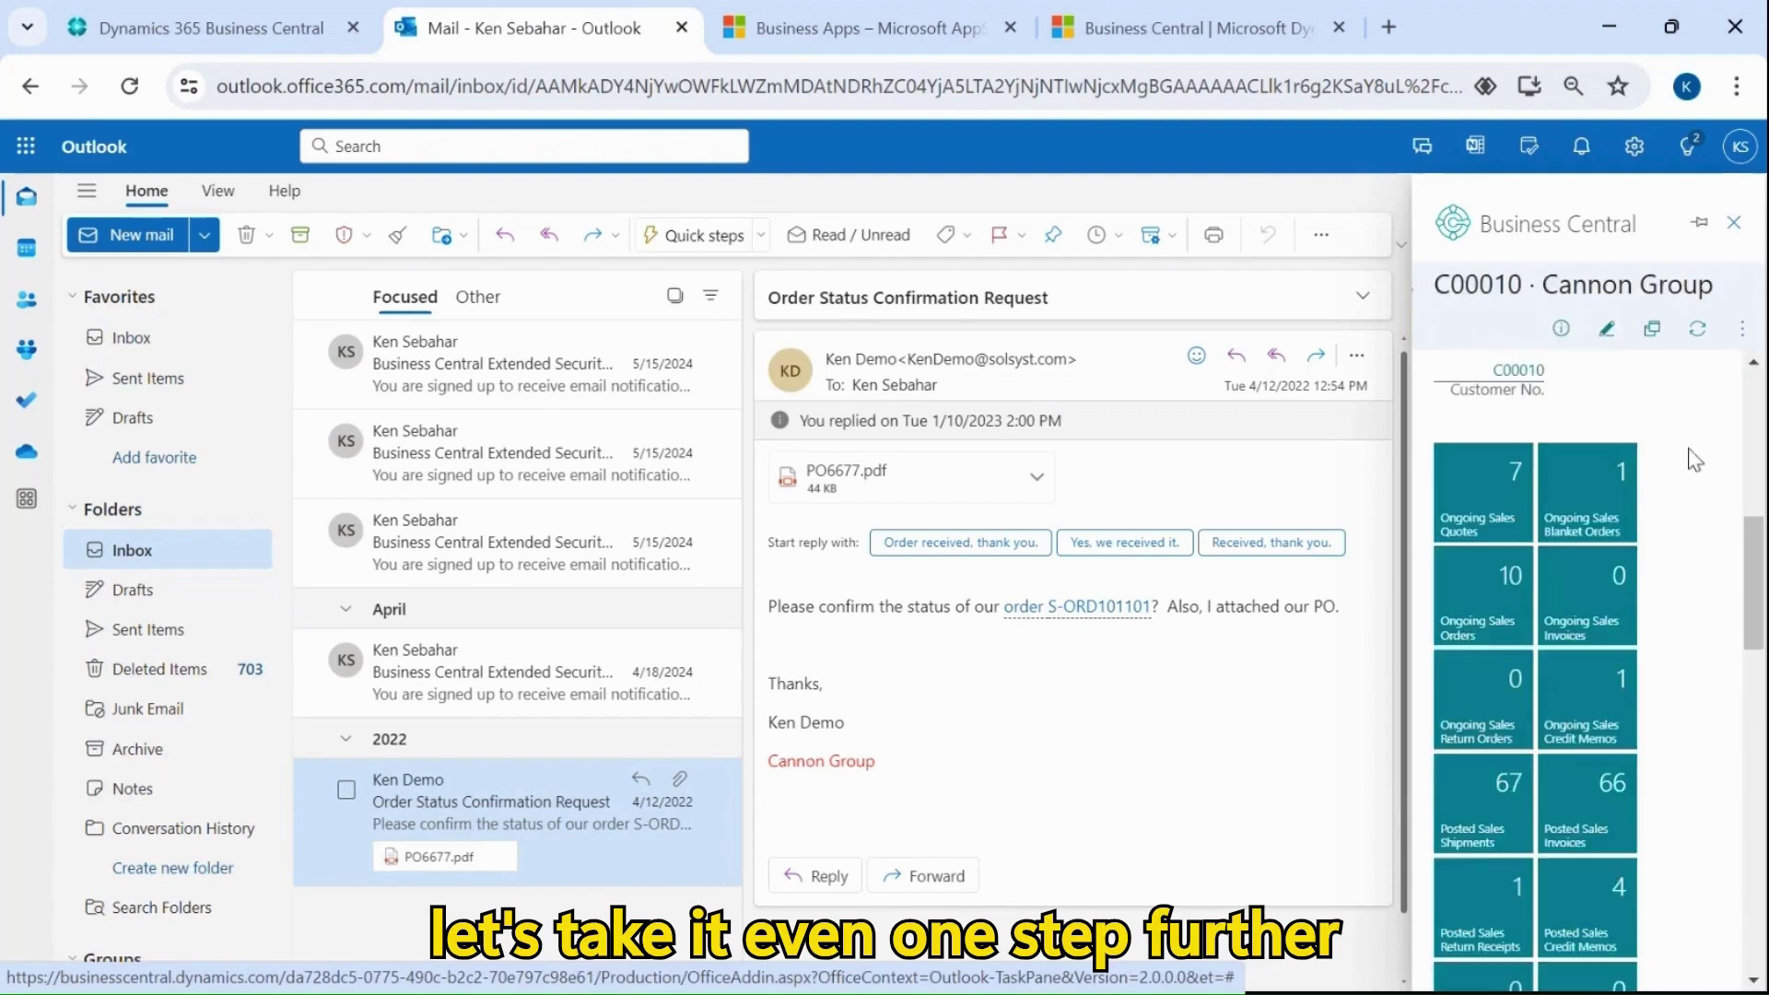
left_click(1741, 329)
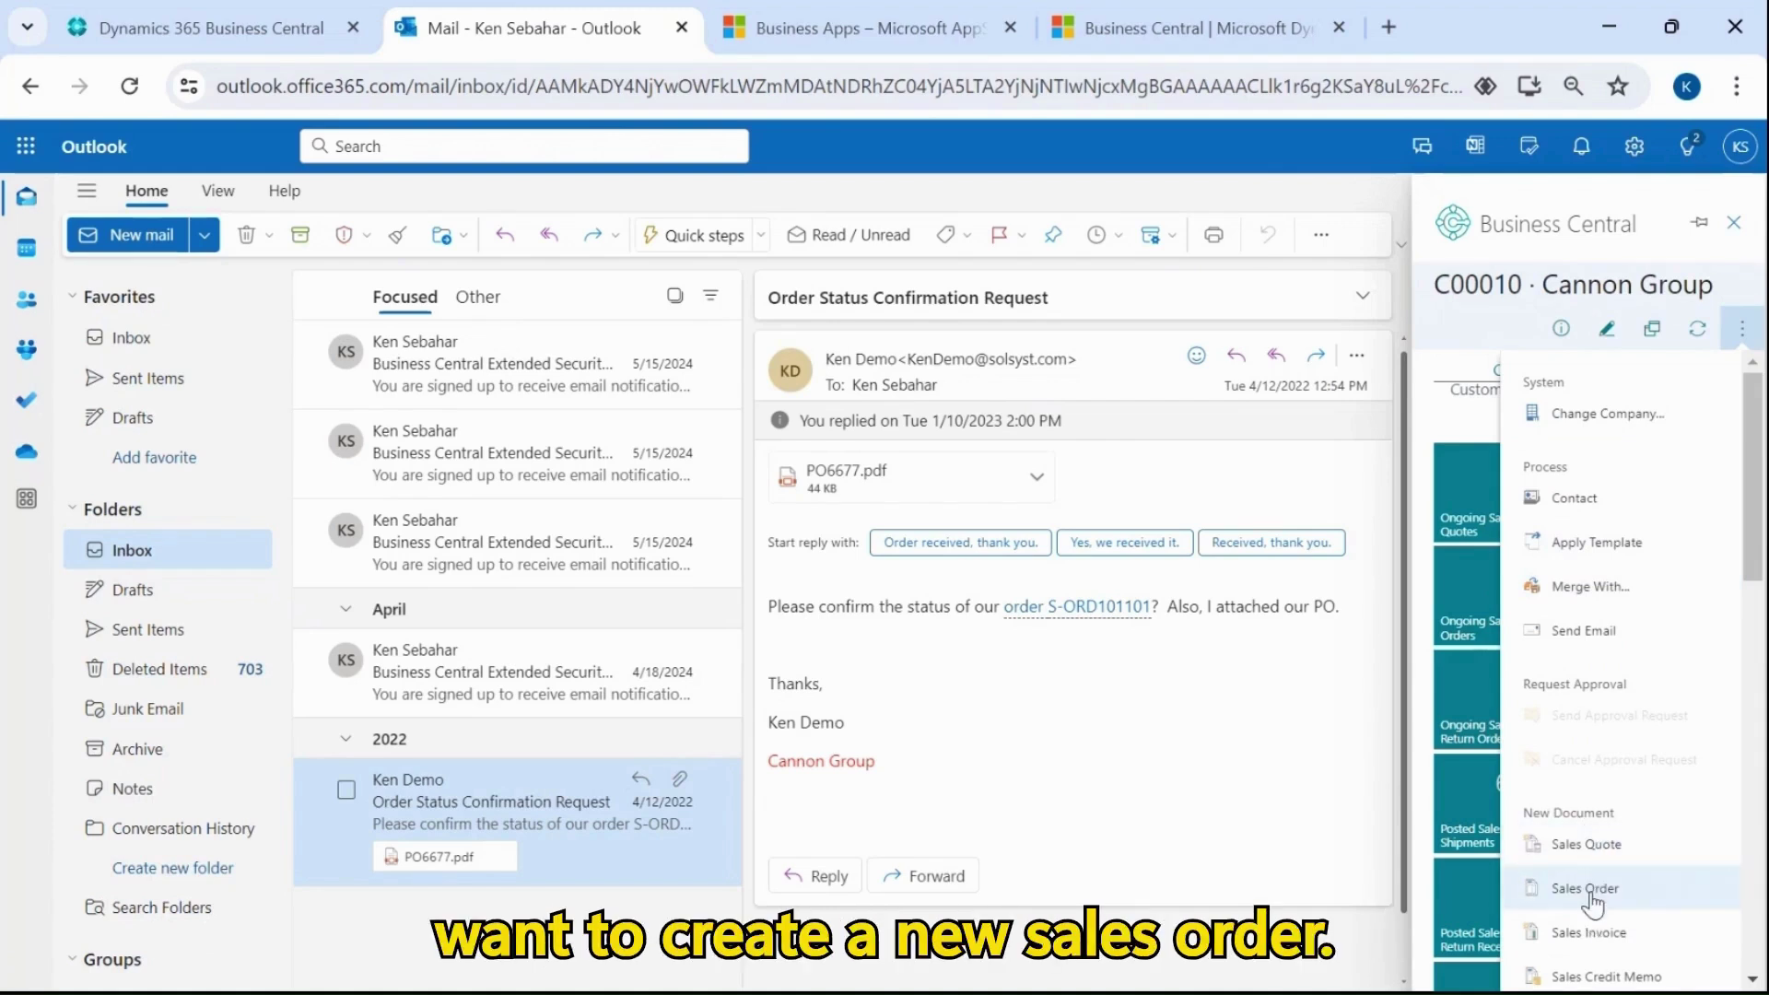
left_click(1586, 890)
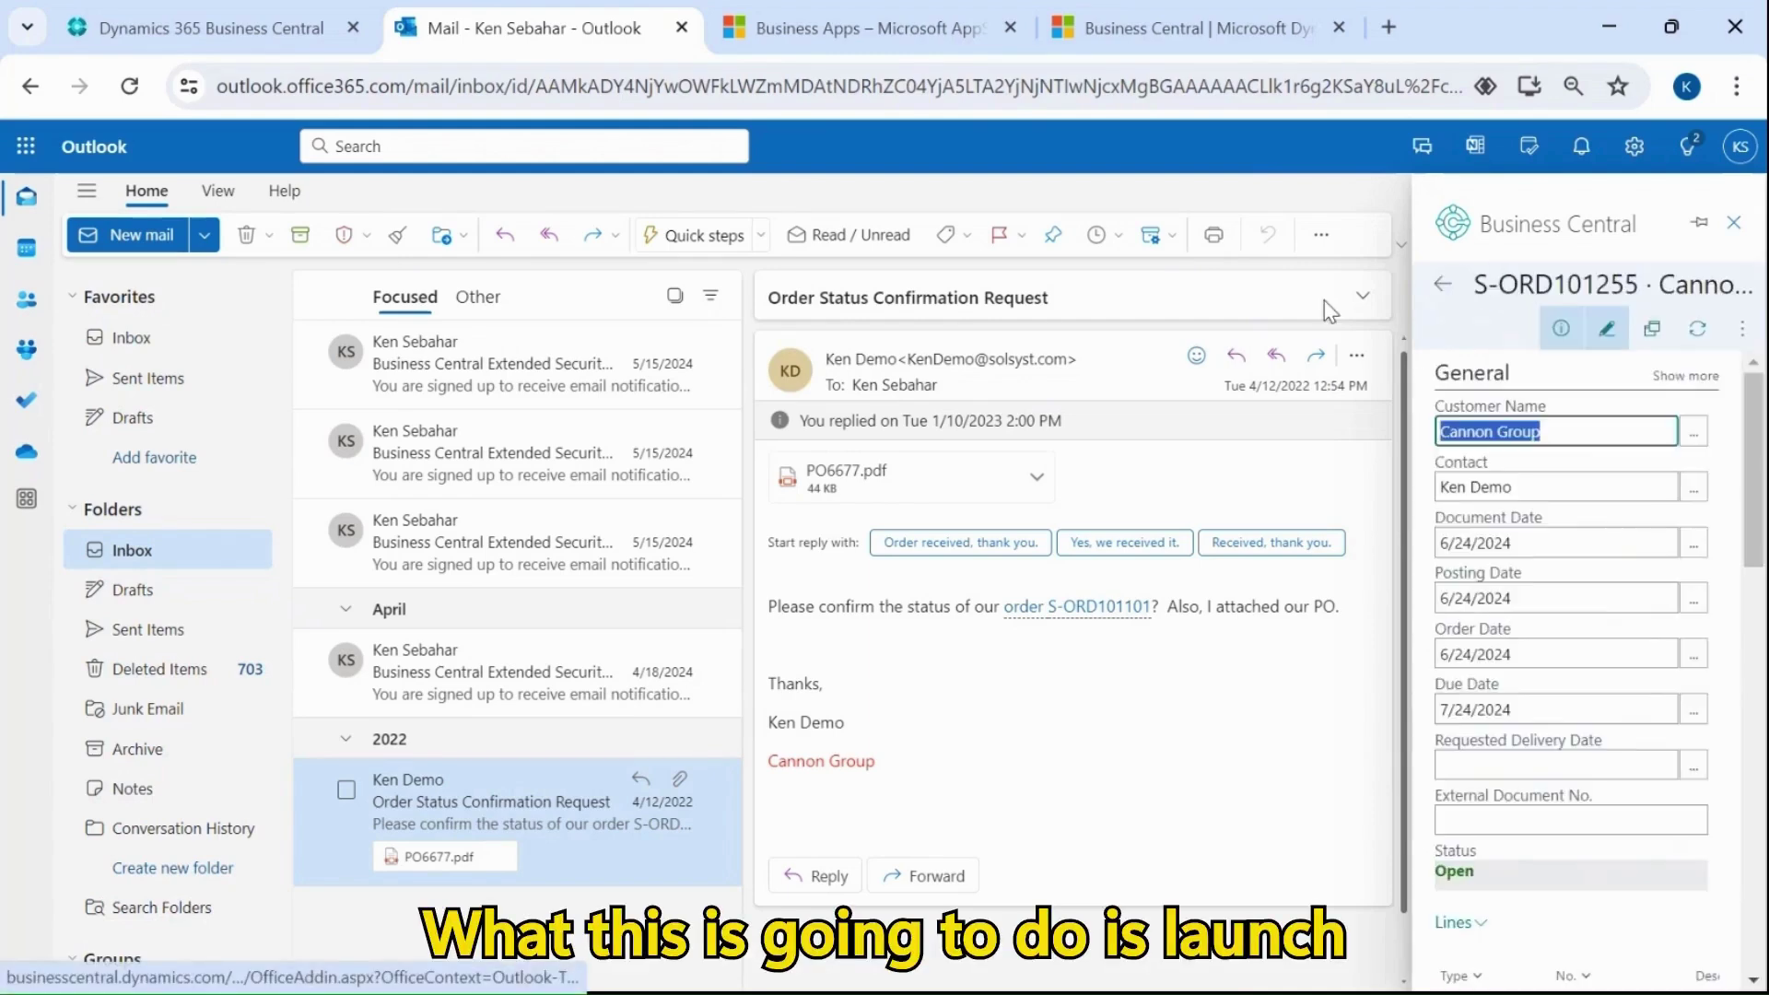
left_click(1656, 335)
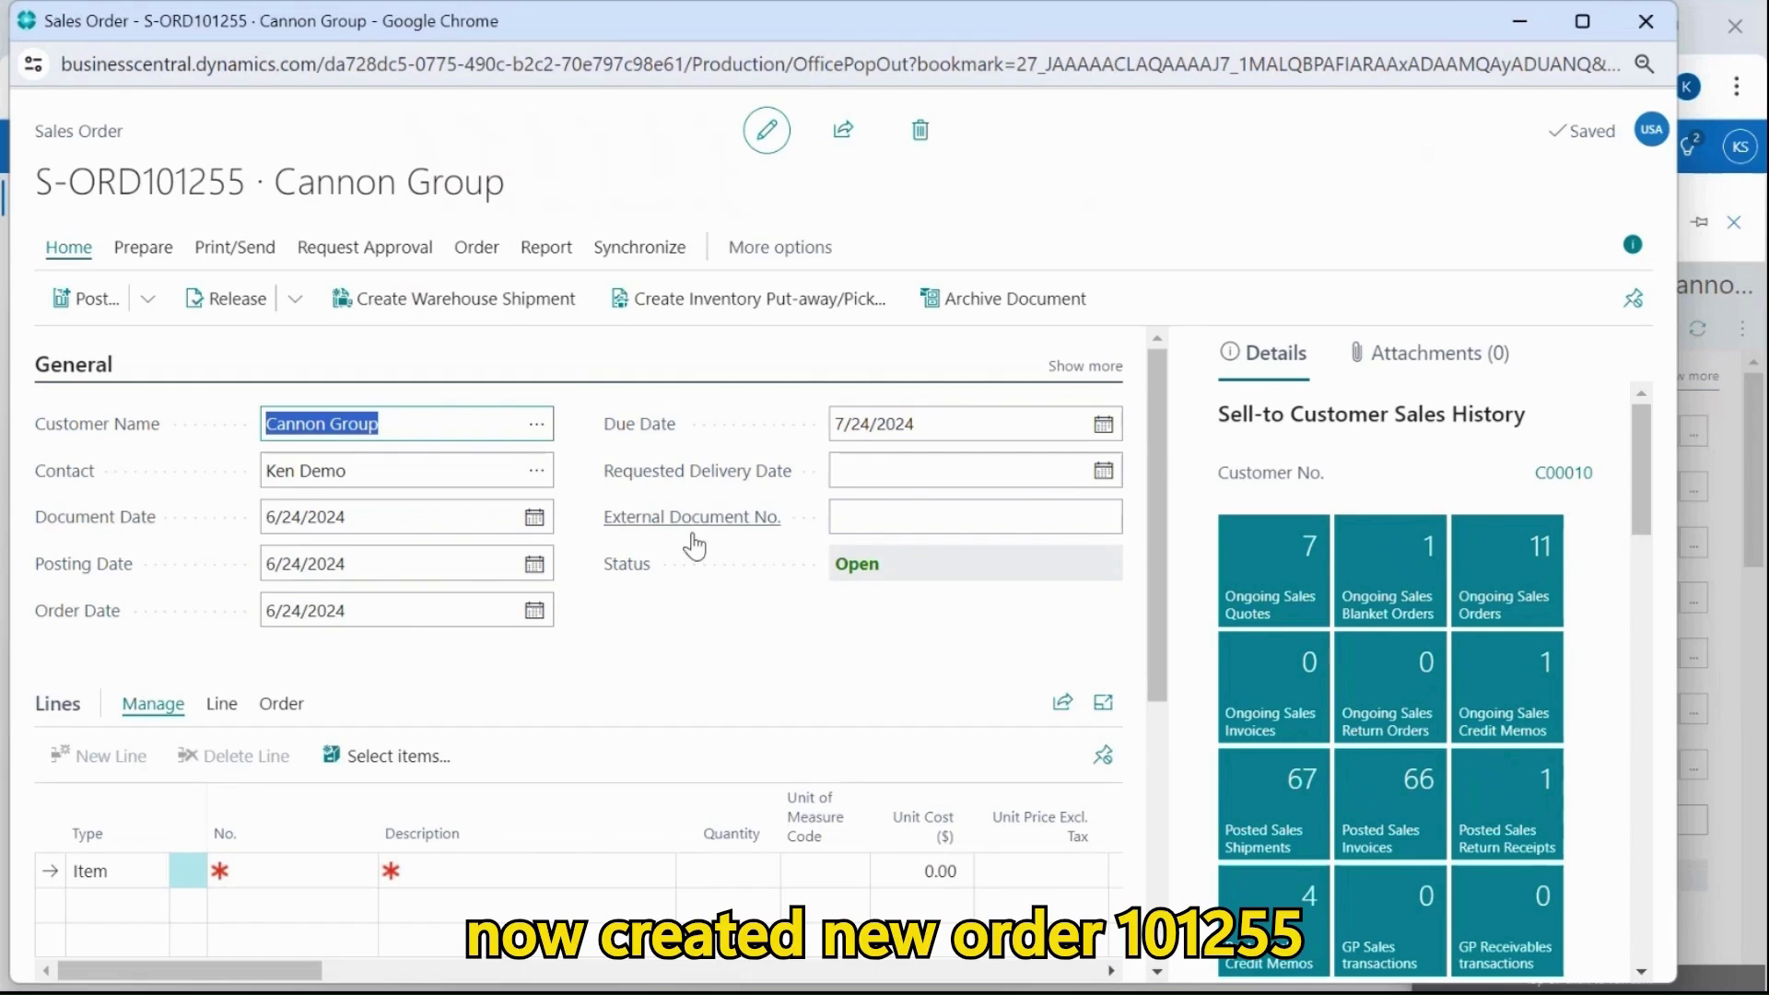
Step: Enter External Document No. P398373 and add a line for 5 of item 13020CR action clamp
left_click(913, 518)
type("P398373")
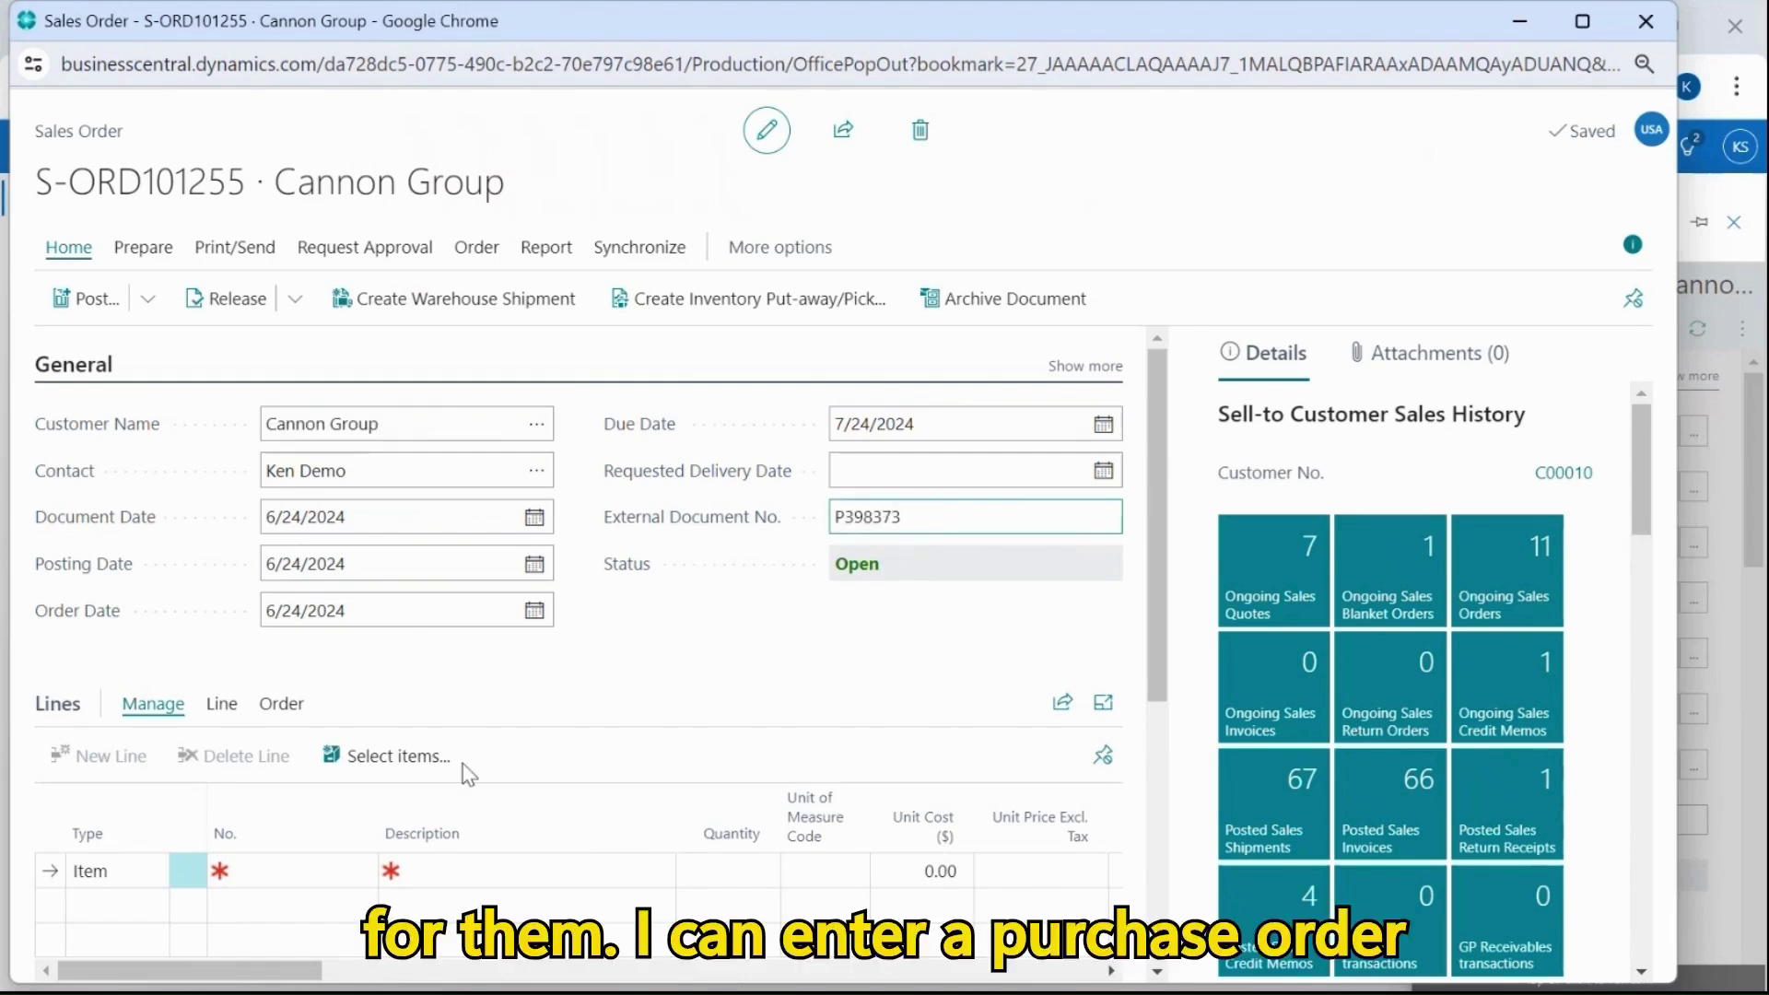
left_click(319, 875)
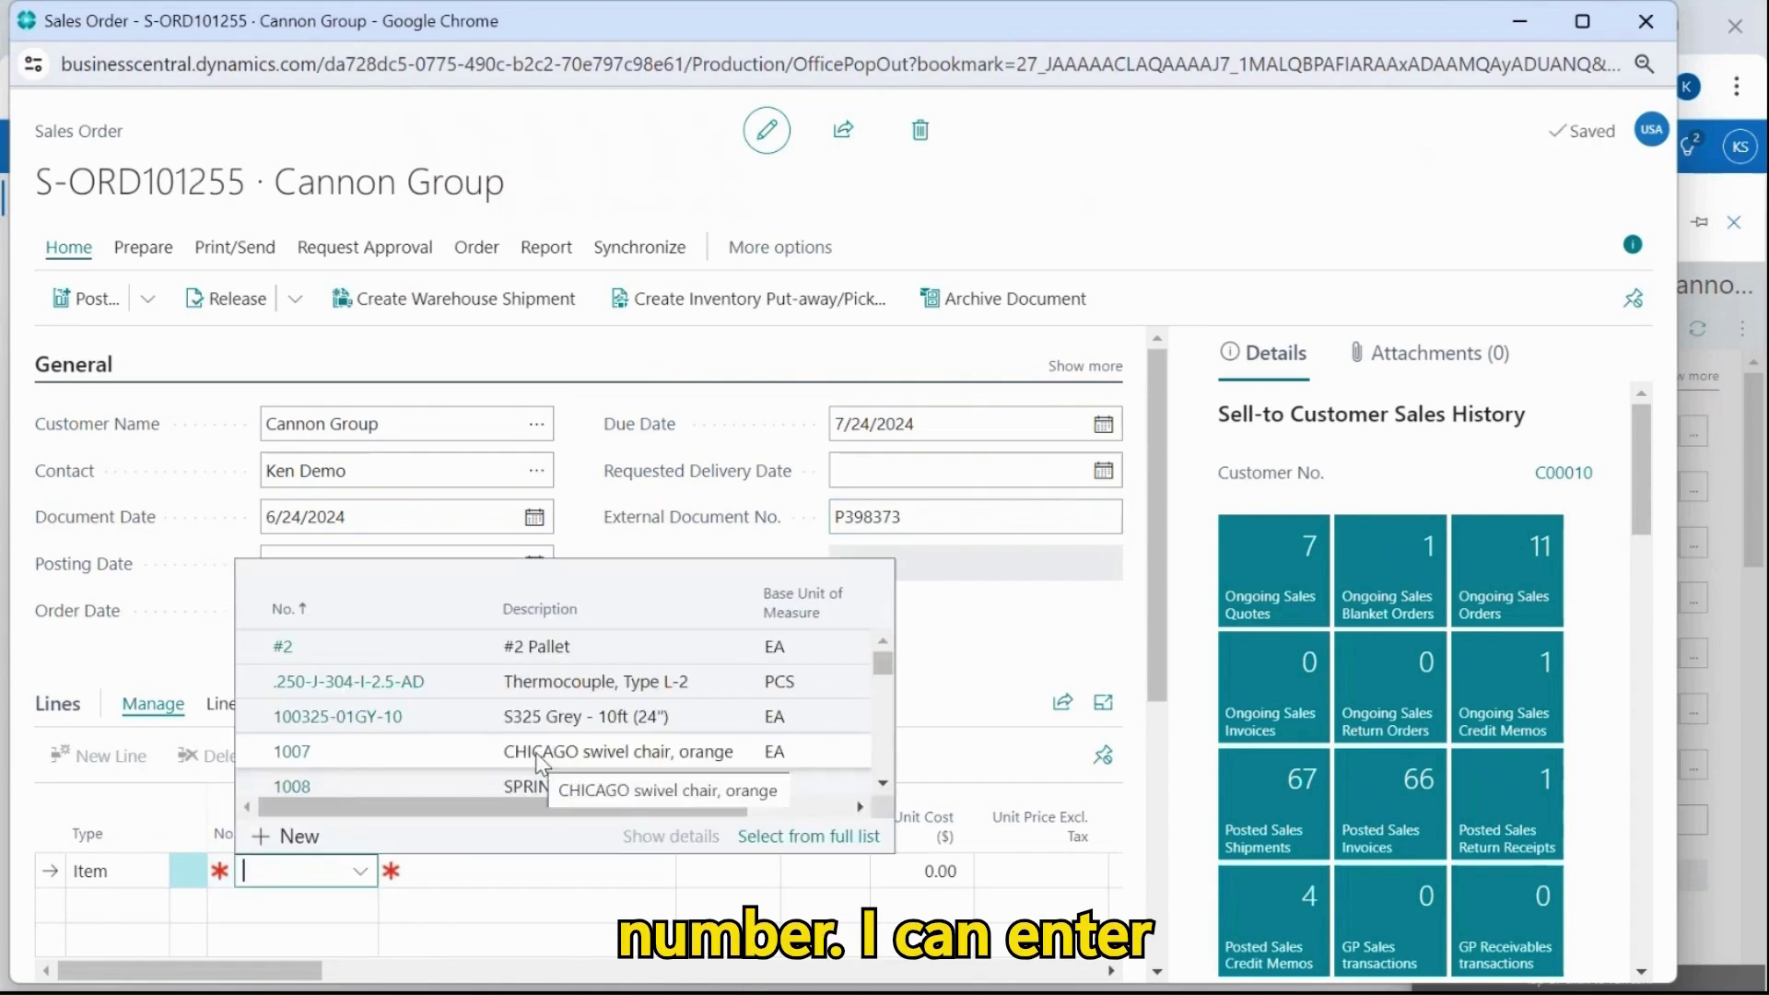
type("action")
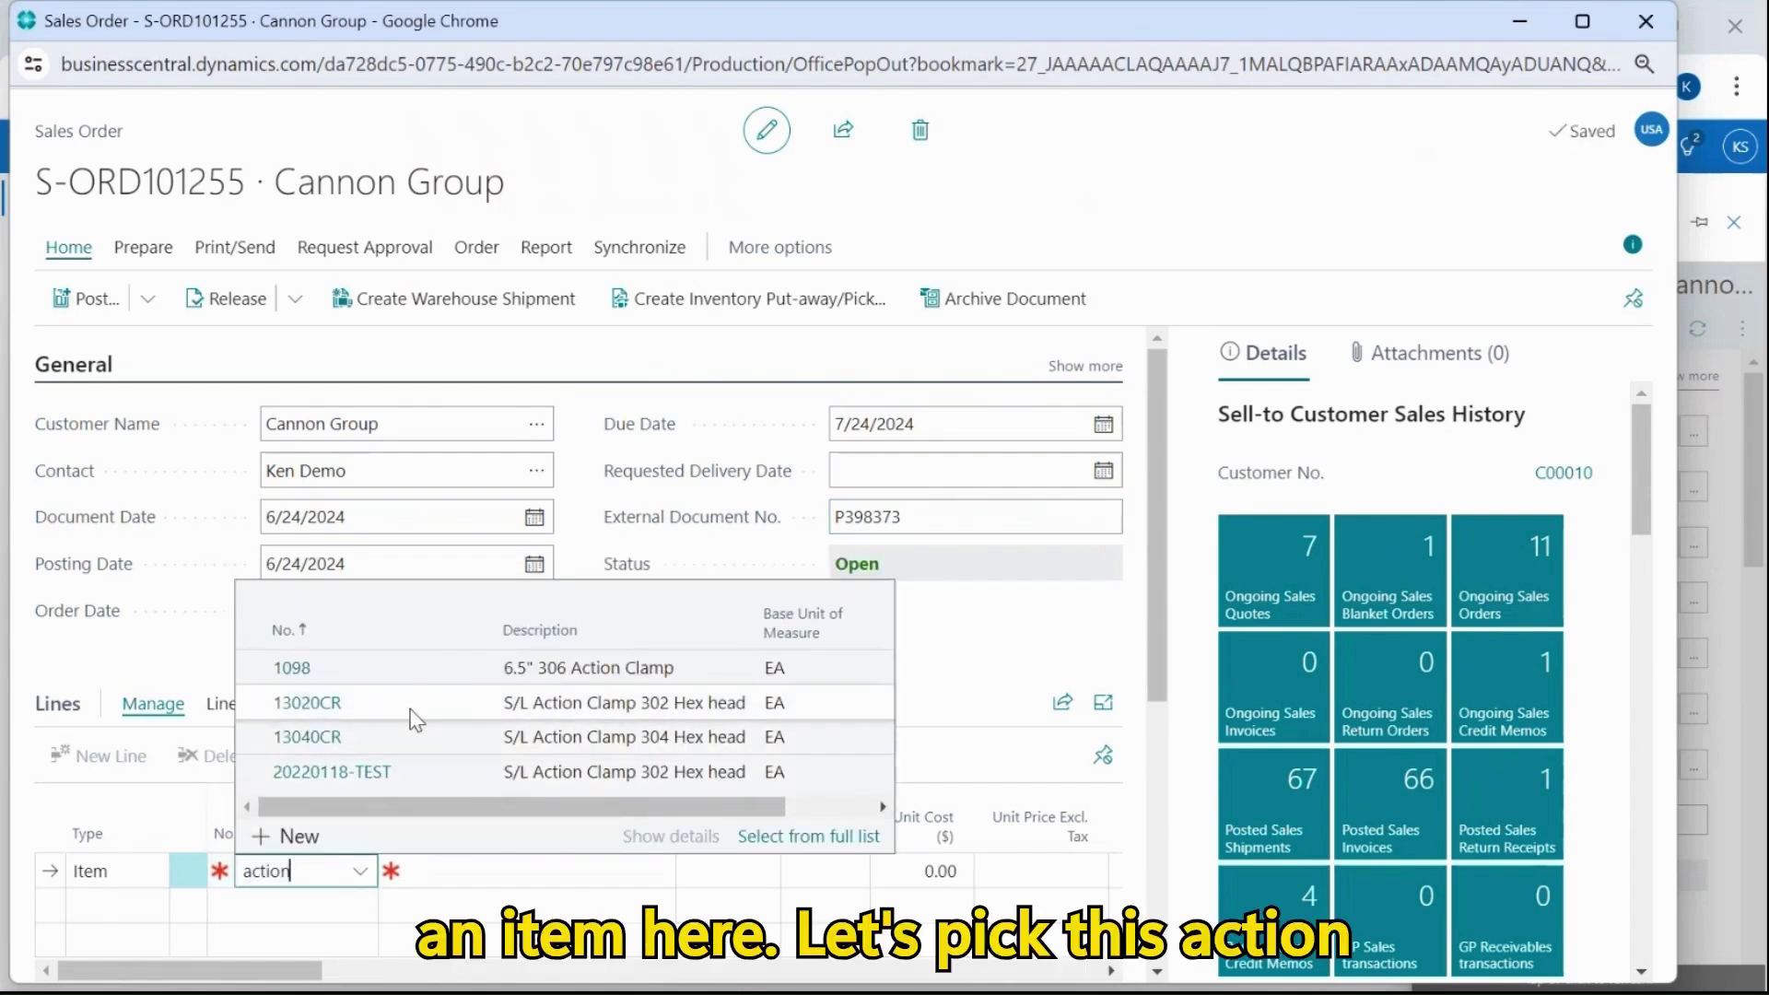
left_click(409, 710)
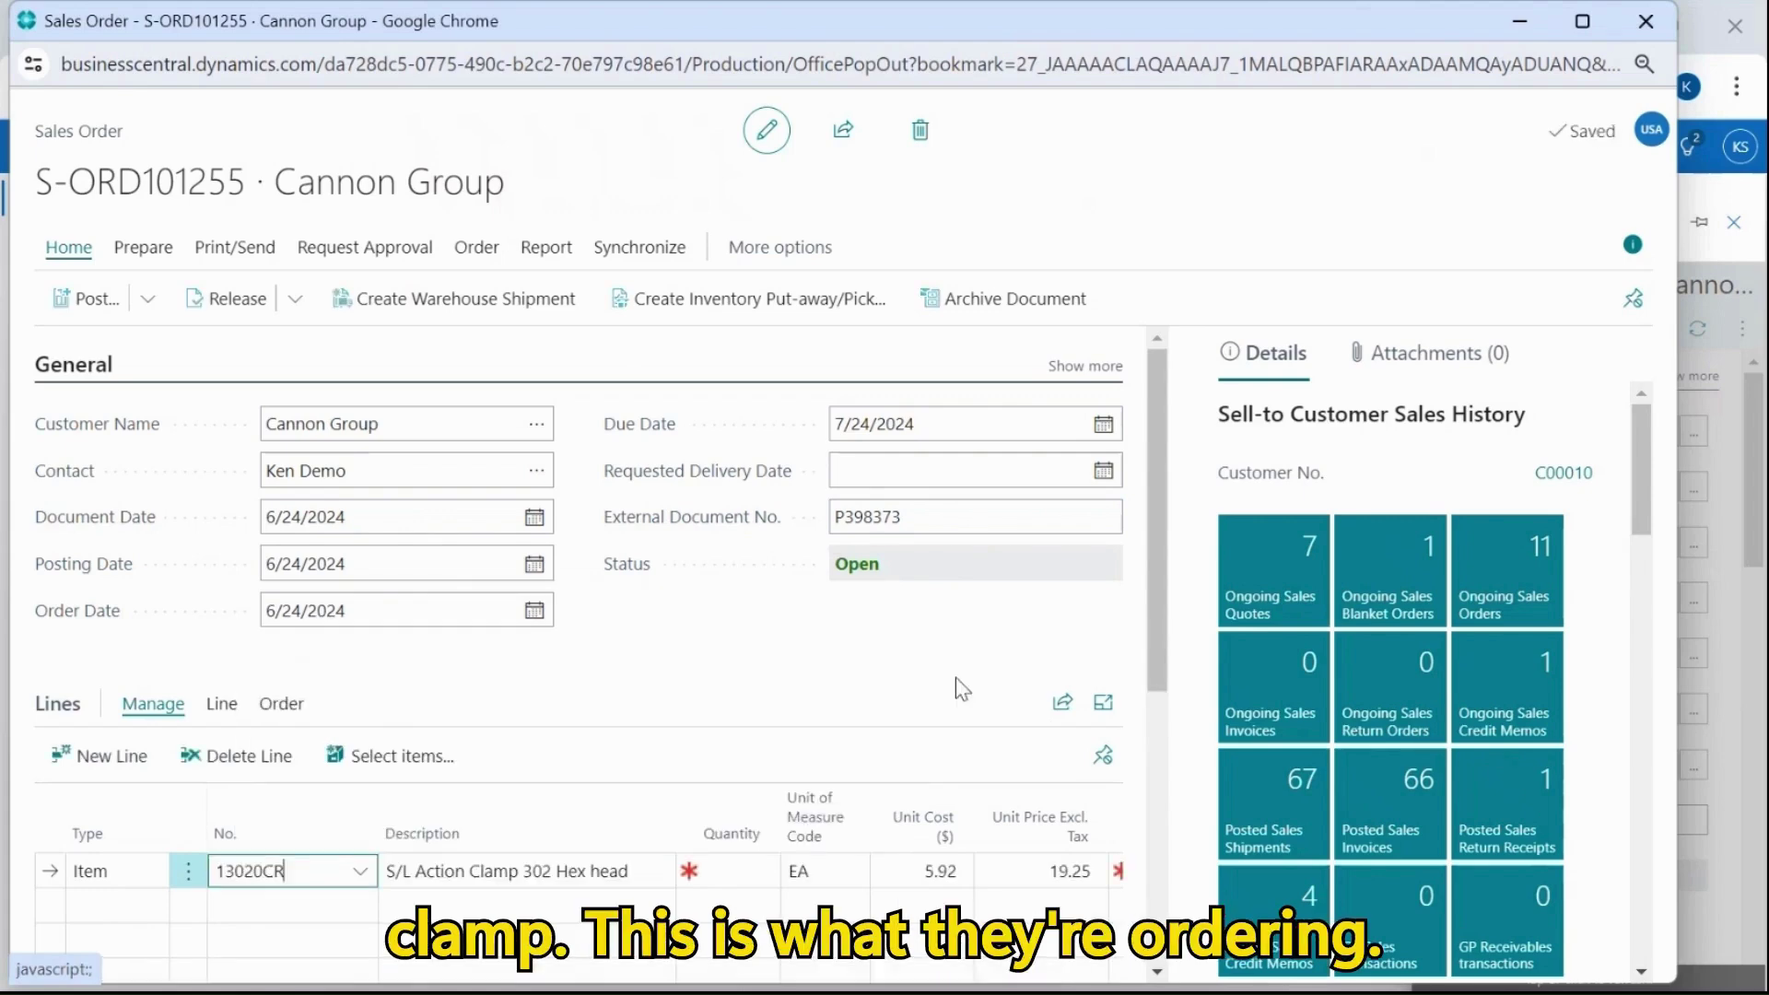
type("5")
key("Tab")
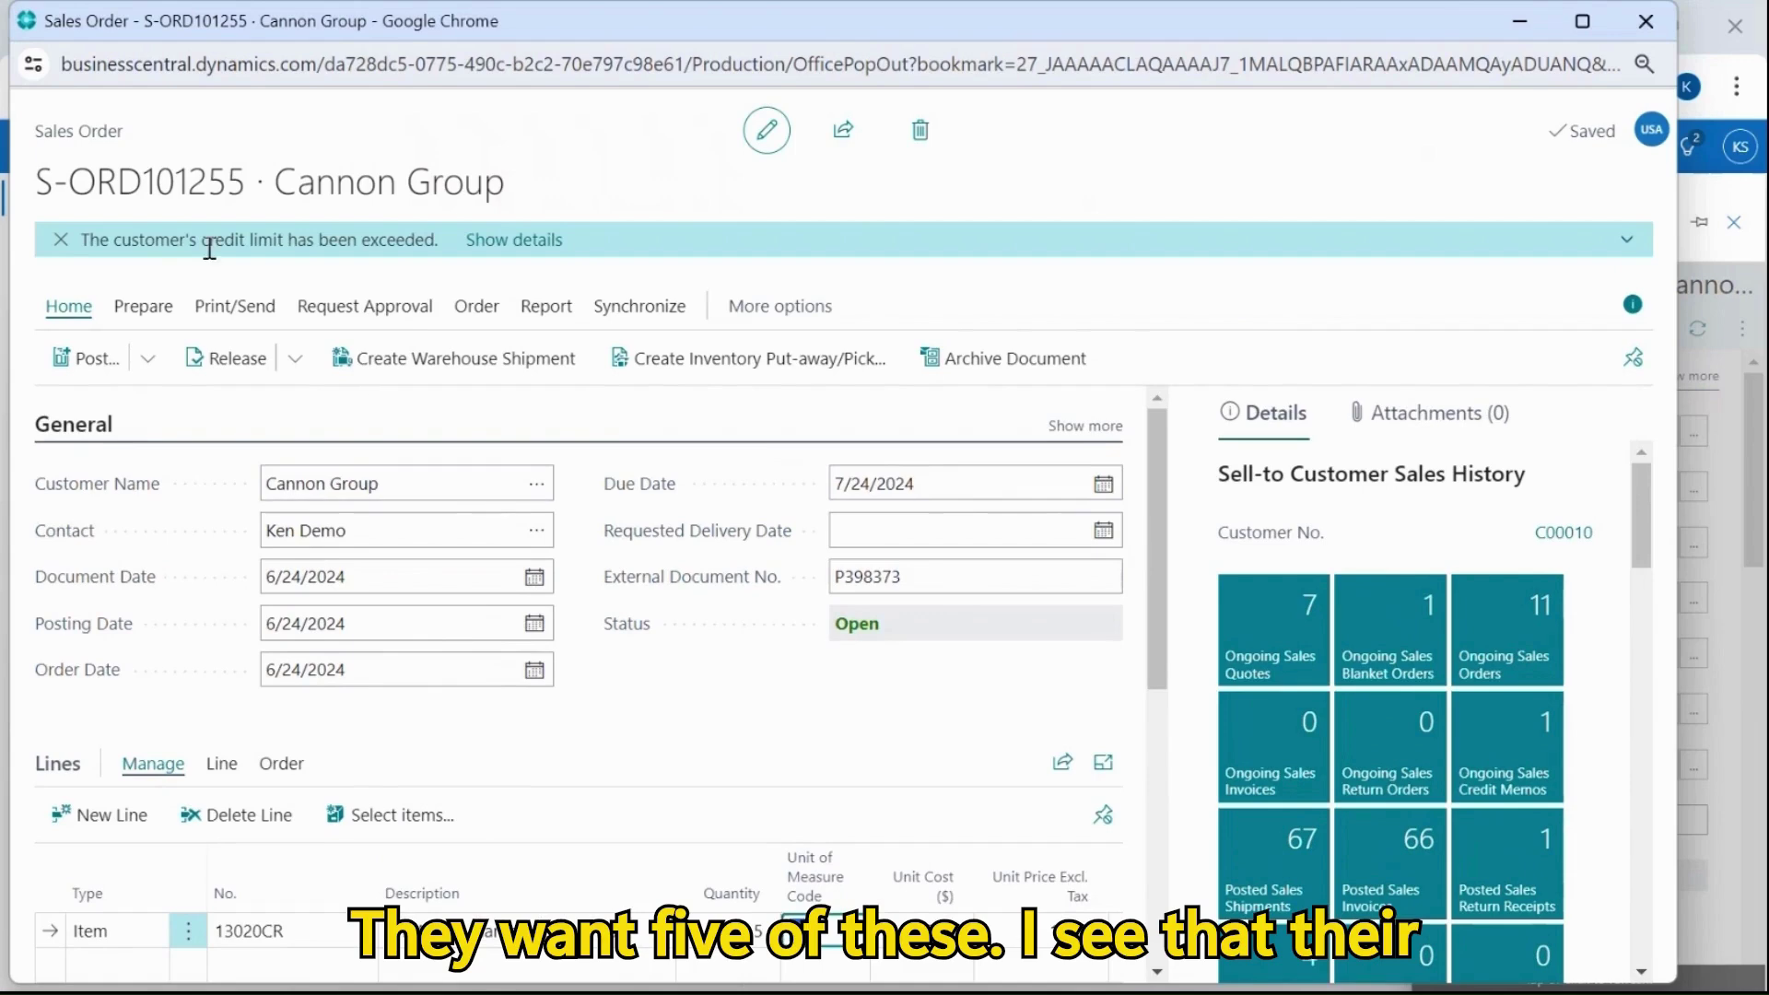
Step: Dismiss the credit-limit notice, release the order, and start an order confirmation email
left_click(61, 240)
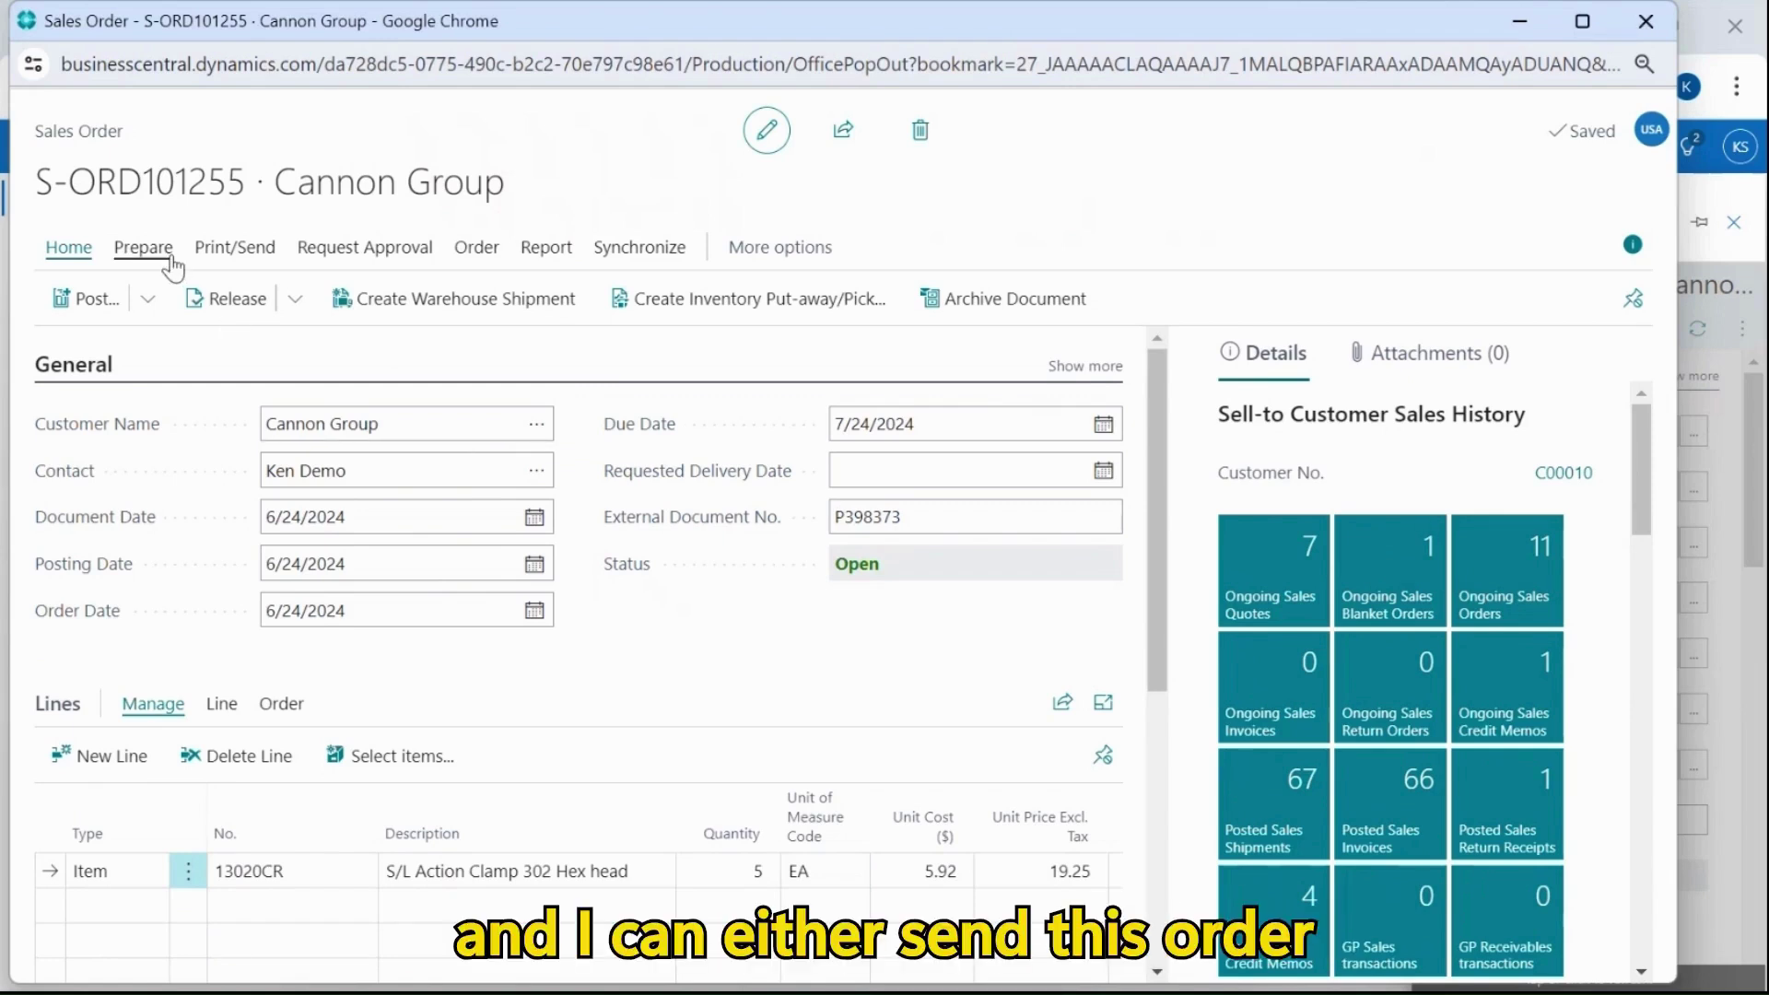
left_click(382, 251)
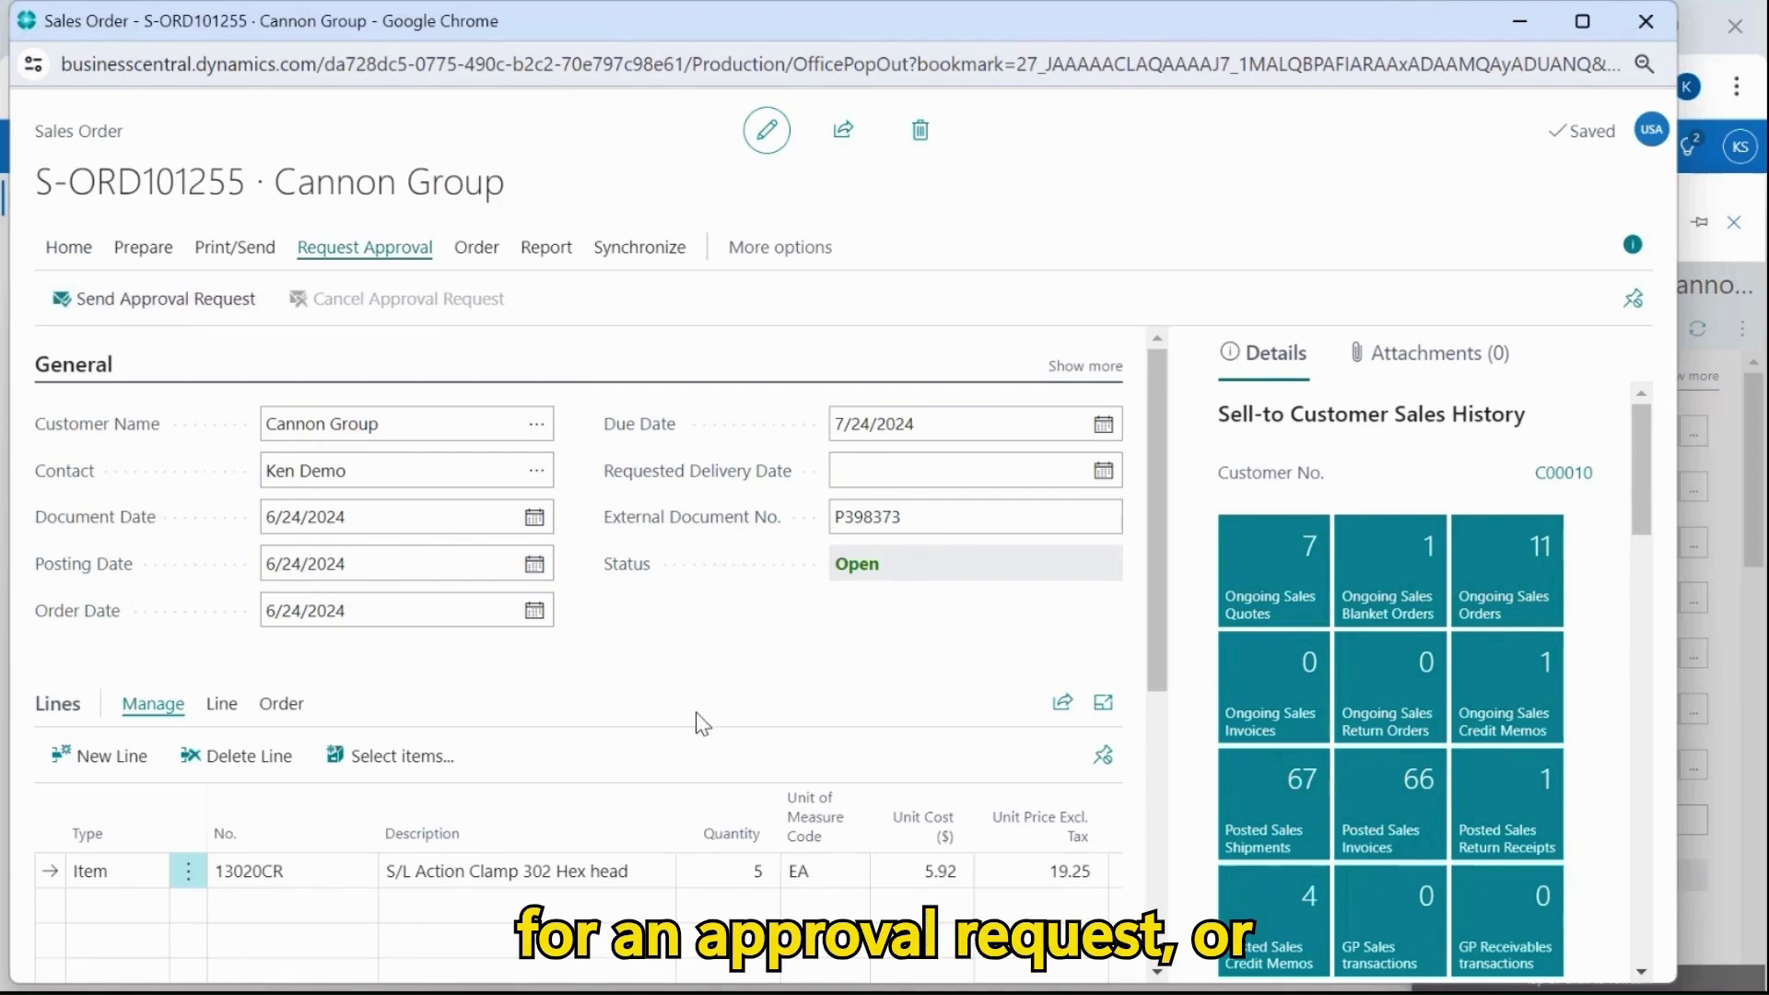
left_click(69, 246)
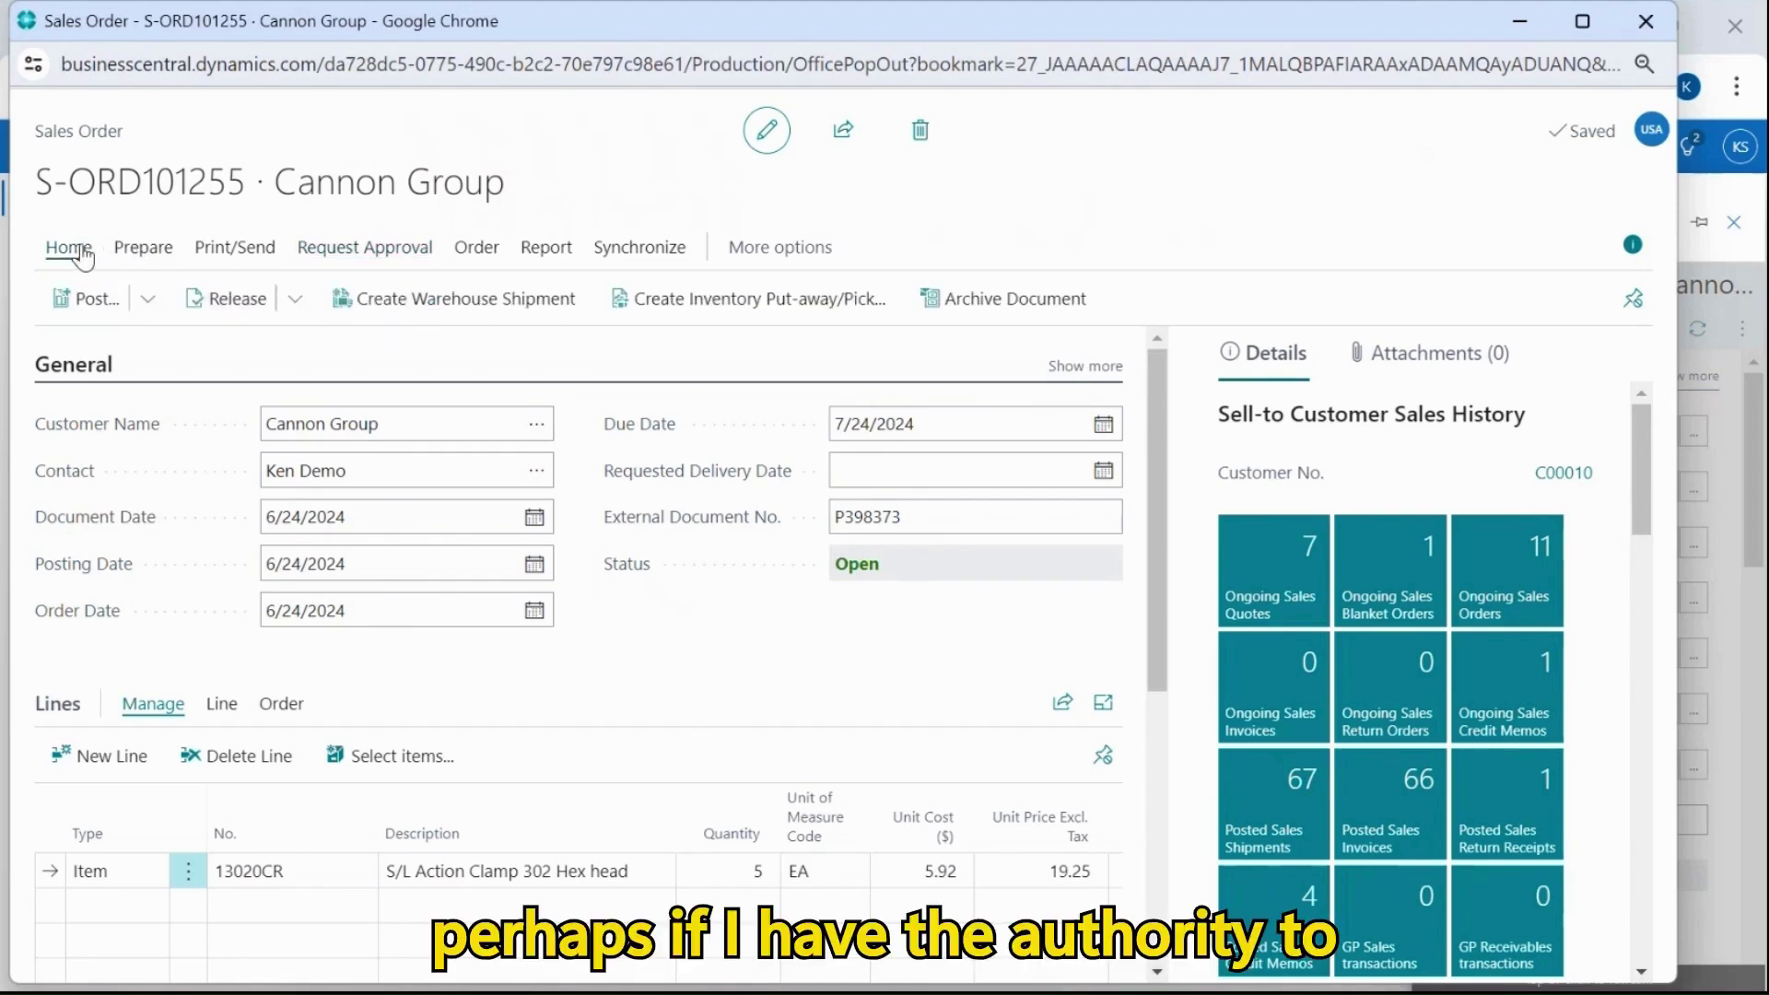
left_click(235, 313)
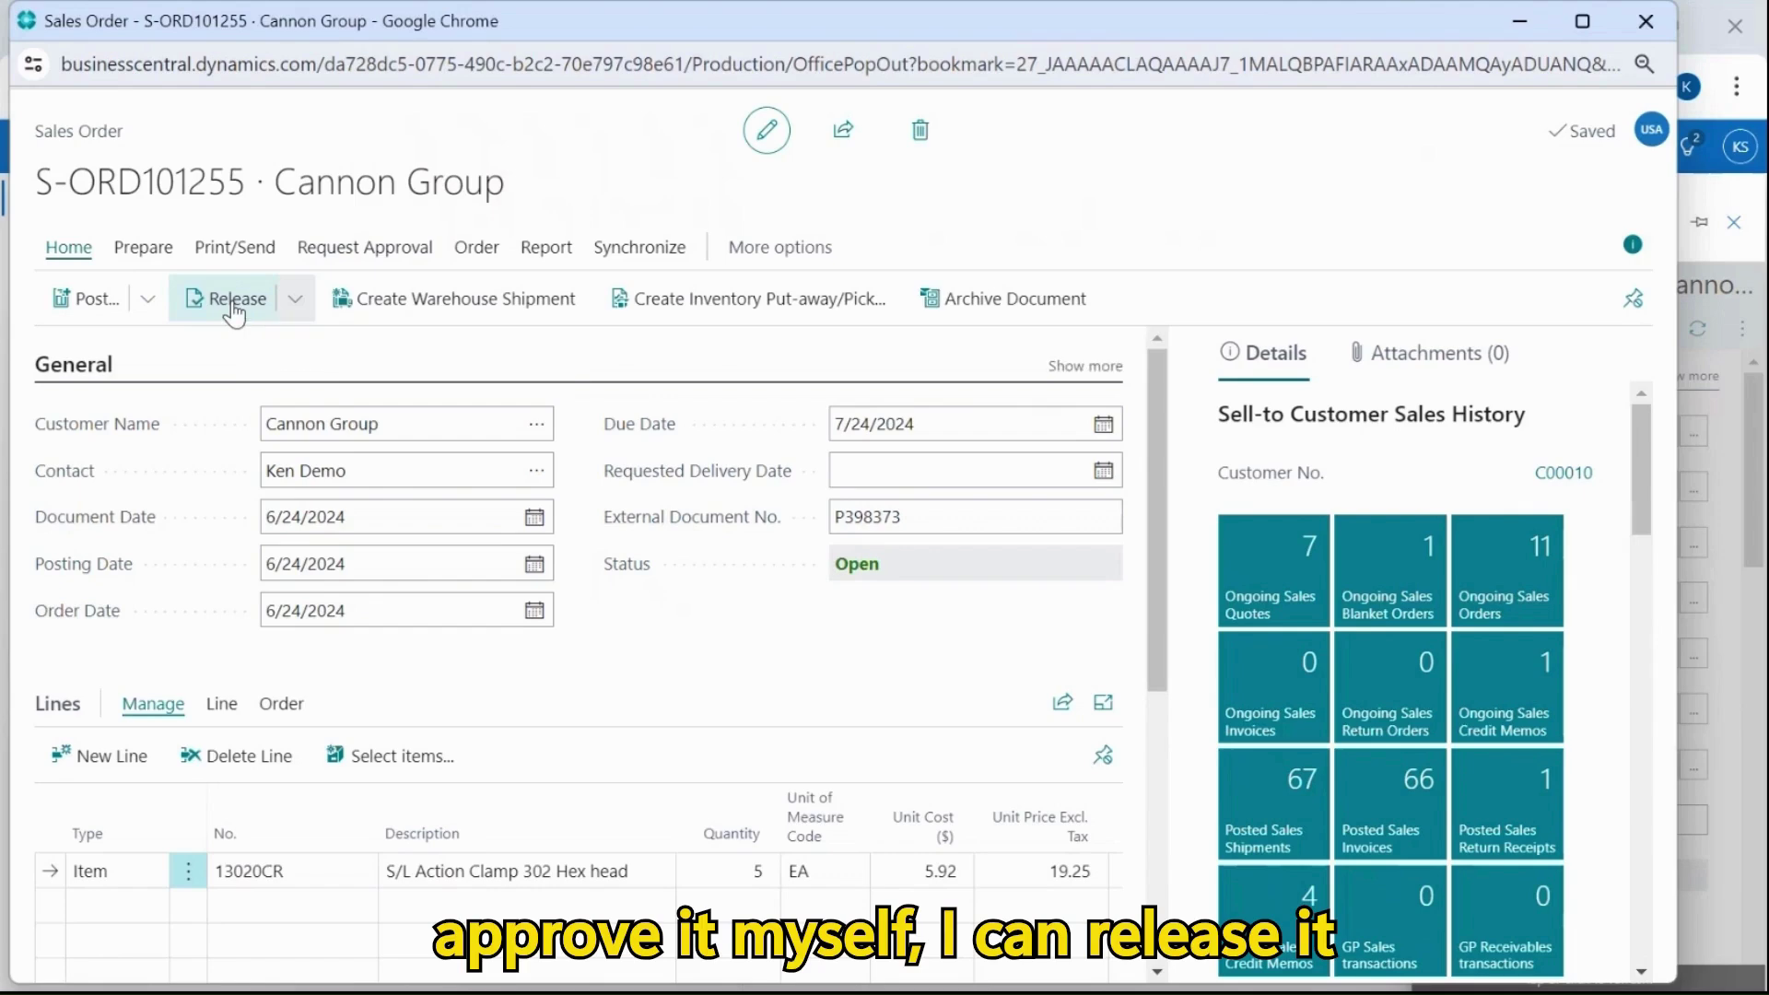
left_click(233, 249)
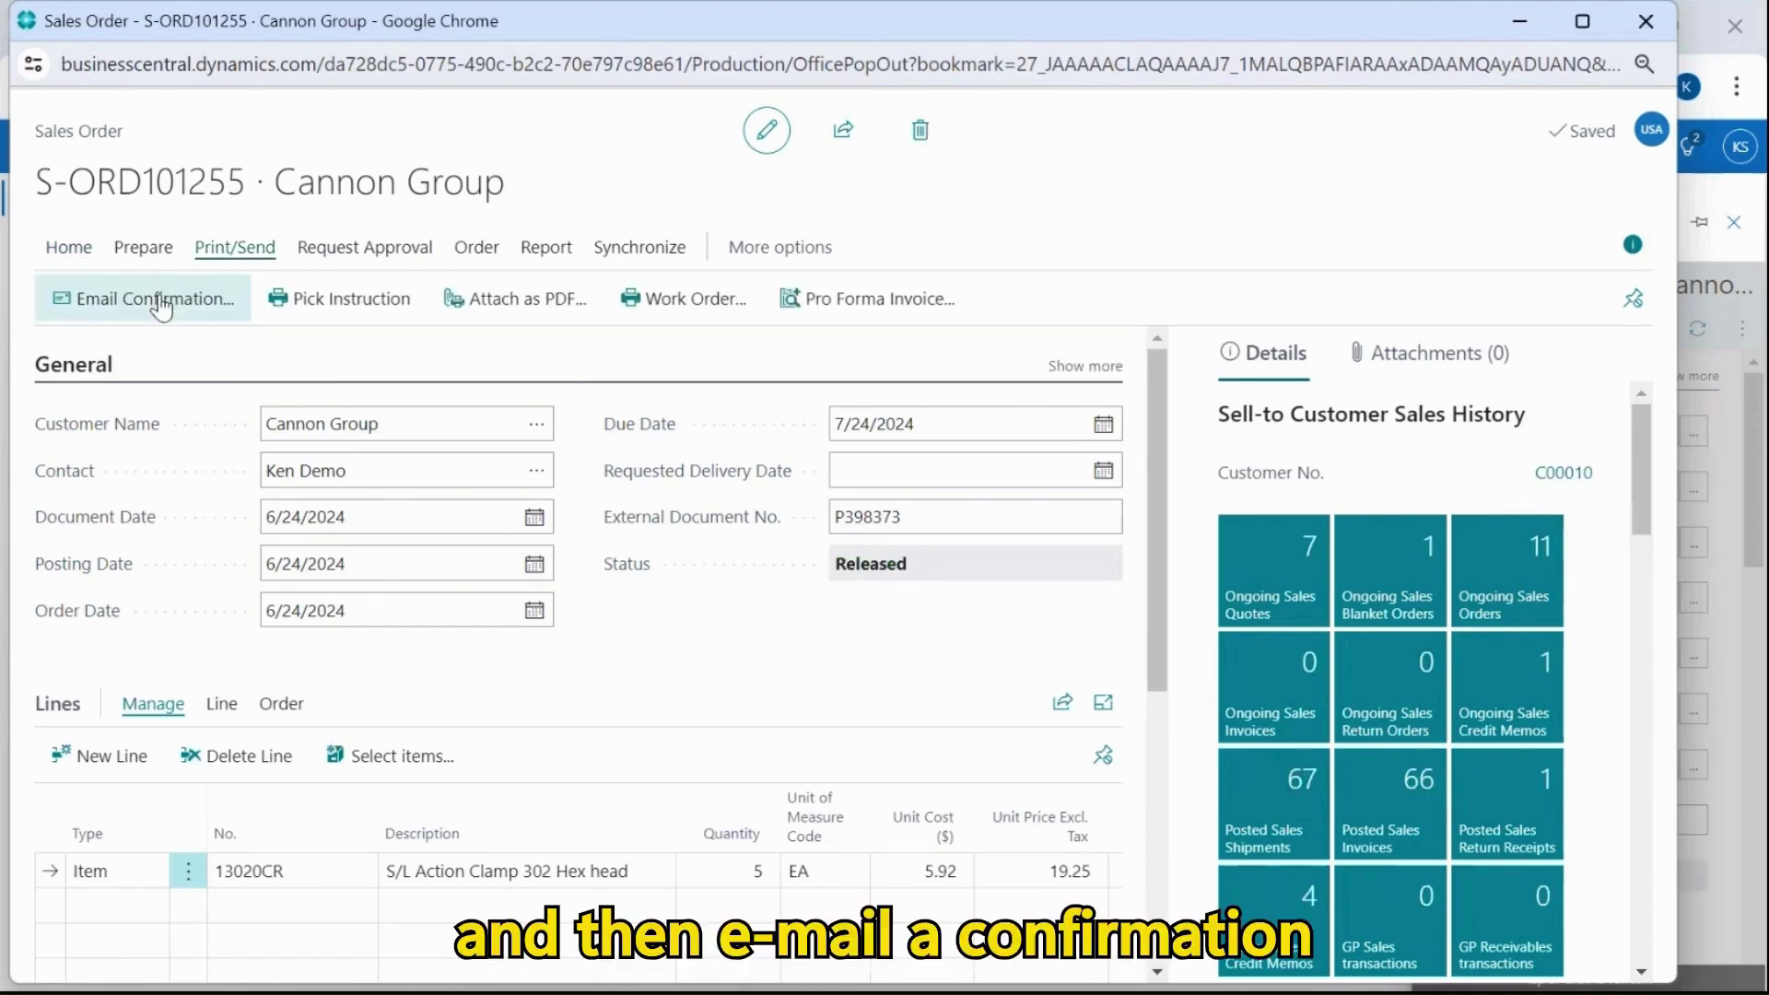
left_click(218, 300)
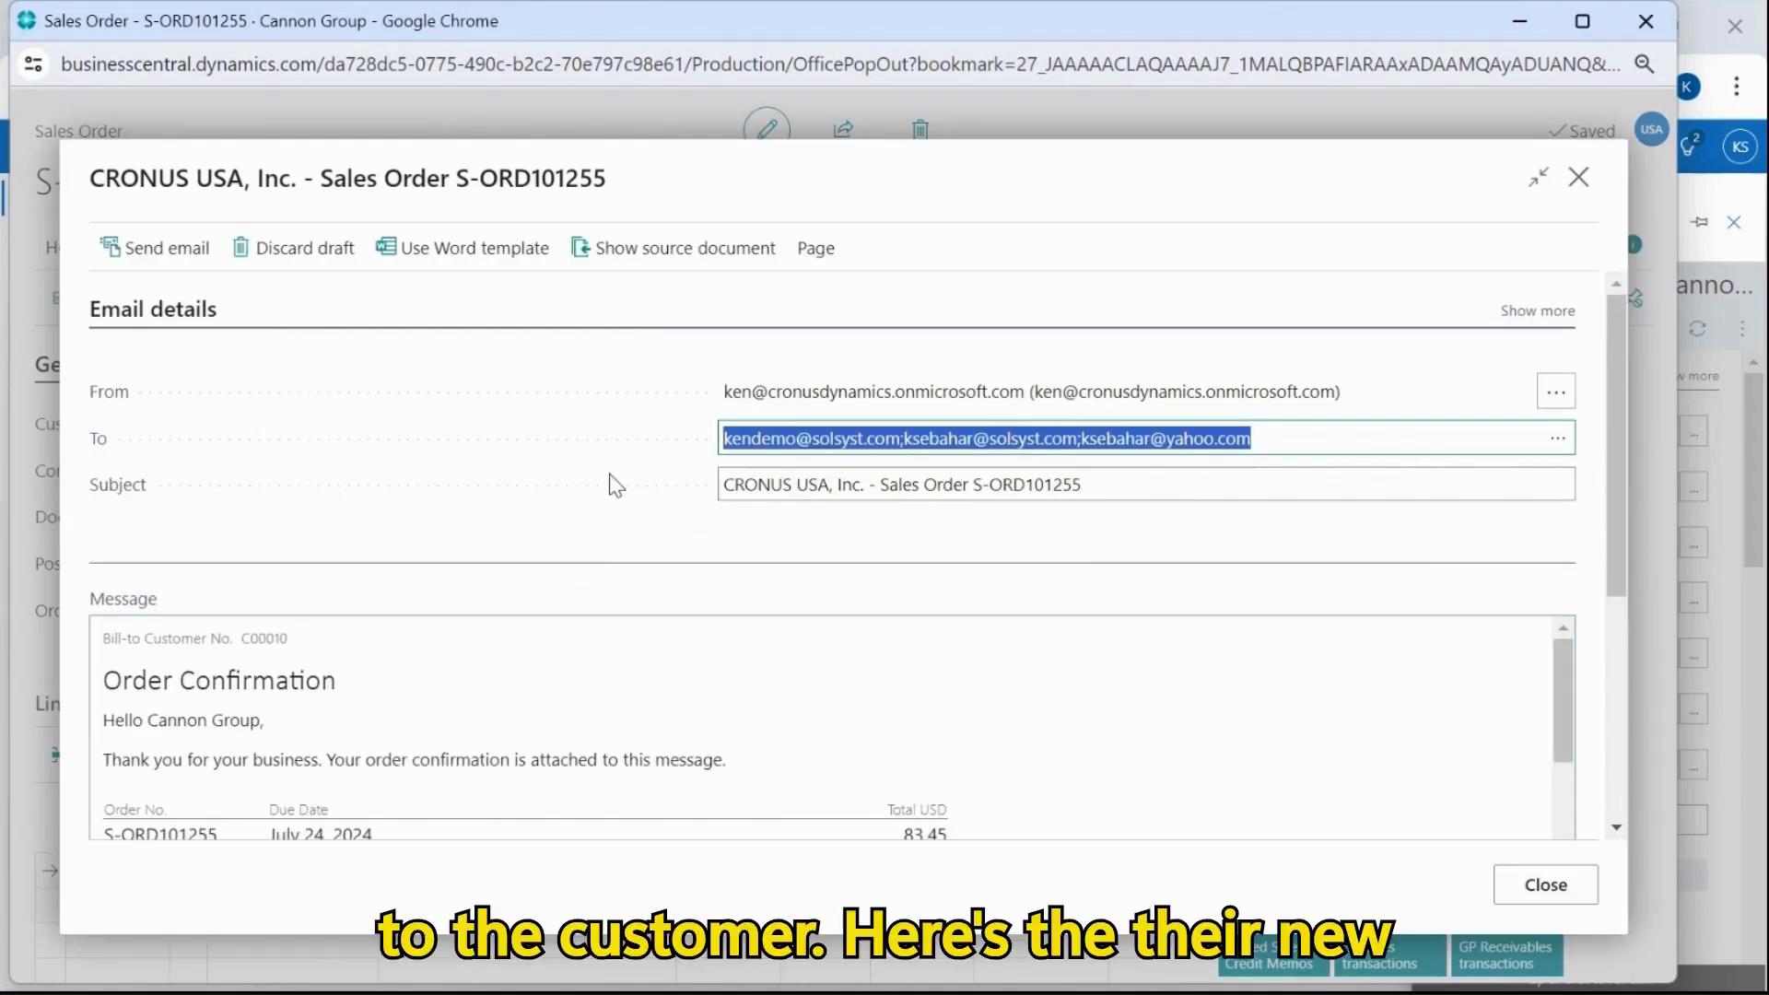
Step: Review the confirmation email and its Sales Order S-ORD101255.pdf attachment, then send it
left_click_drag(1615, 487, 1607, 610)
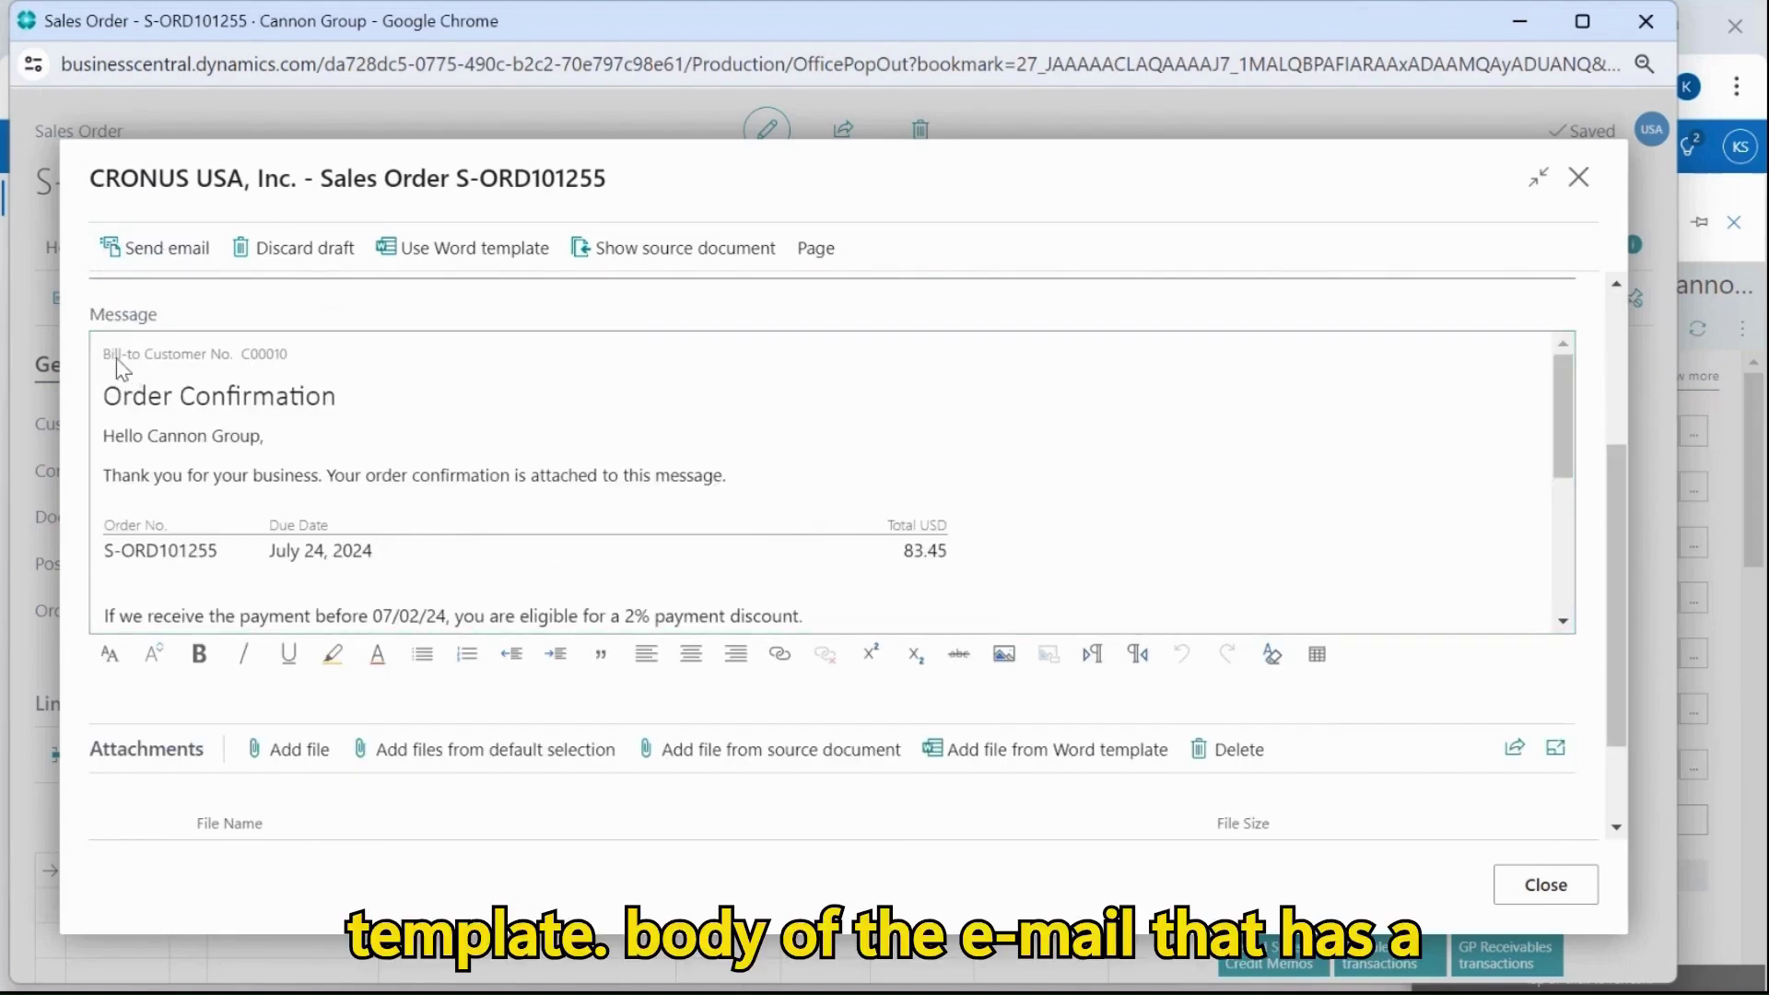
scroll(238, 546, "down", 3)
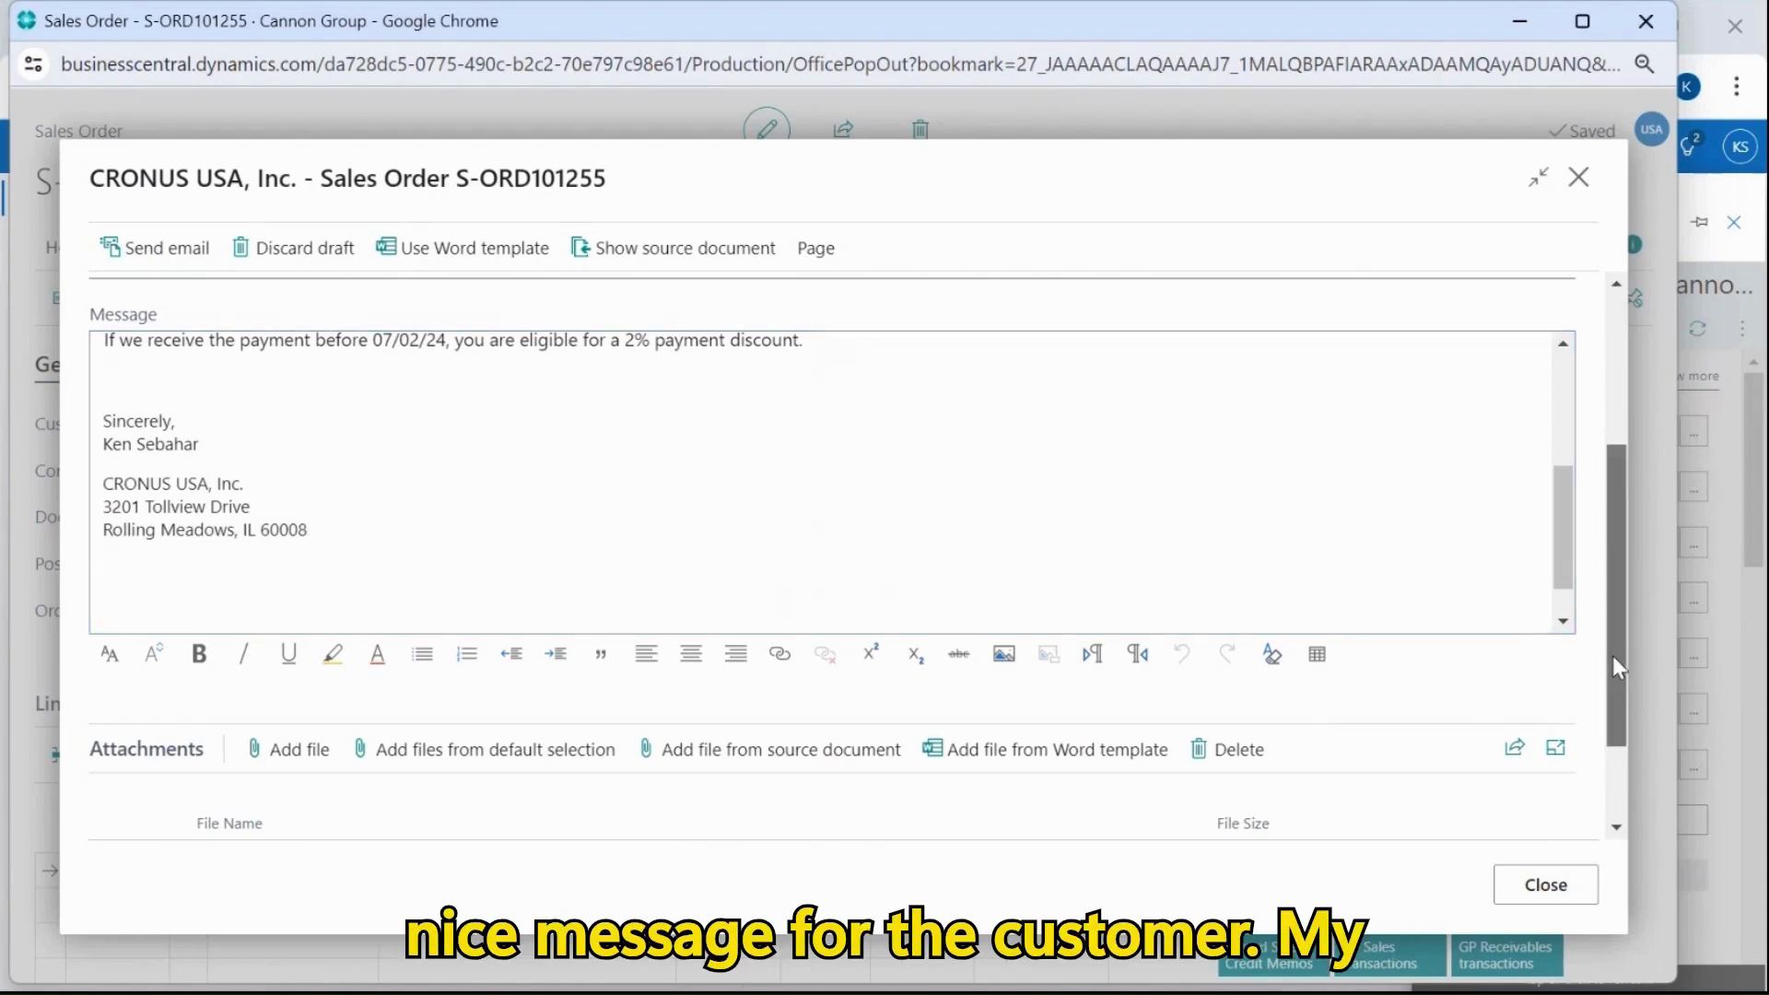
left_click_drag(1612, 655, 1583, 808)
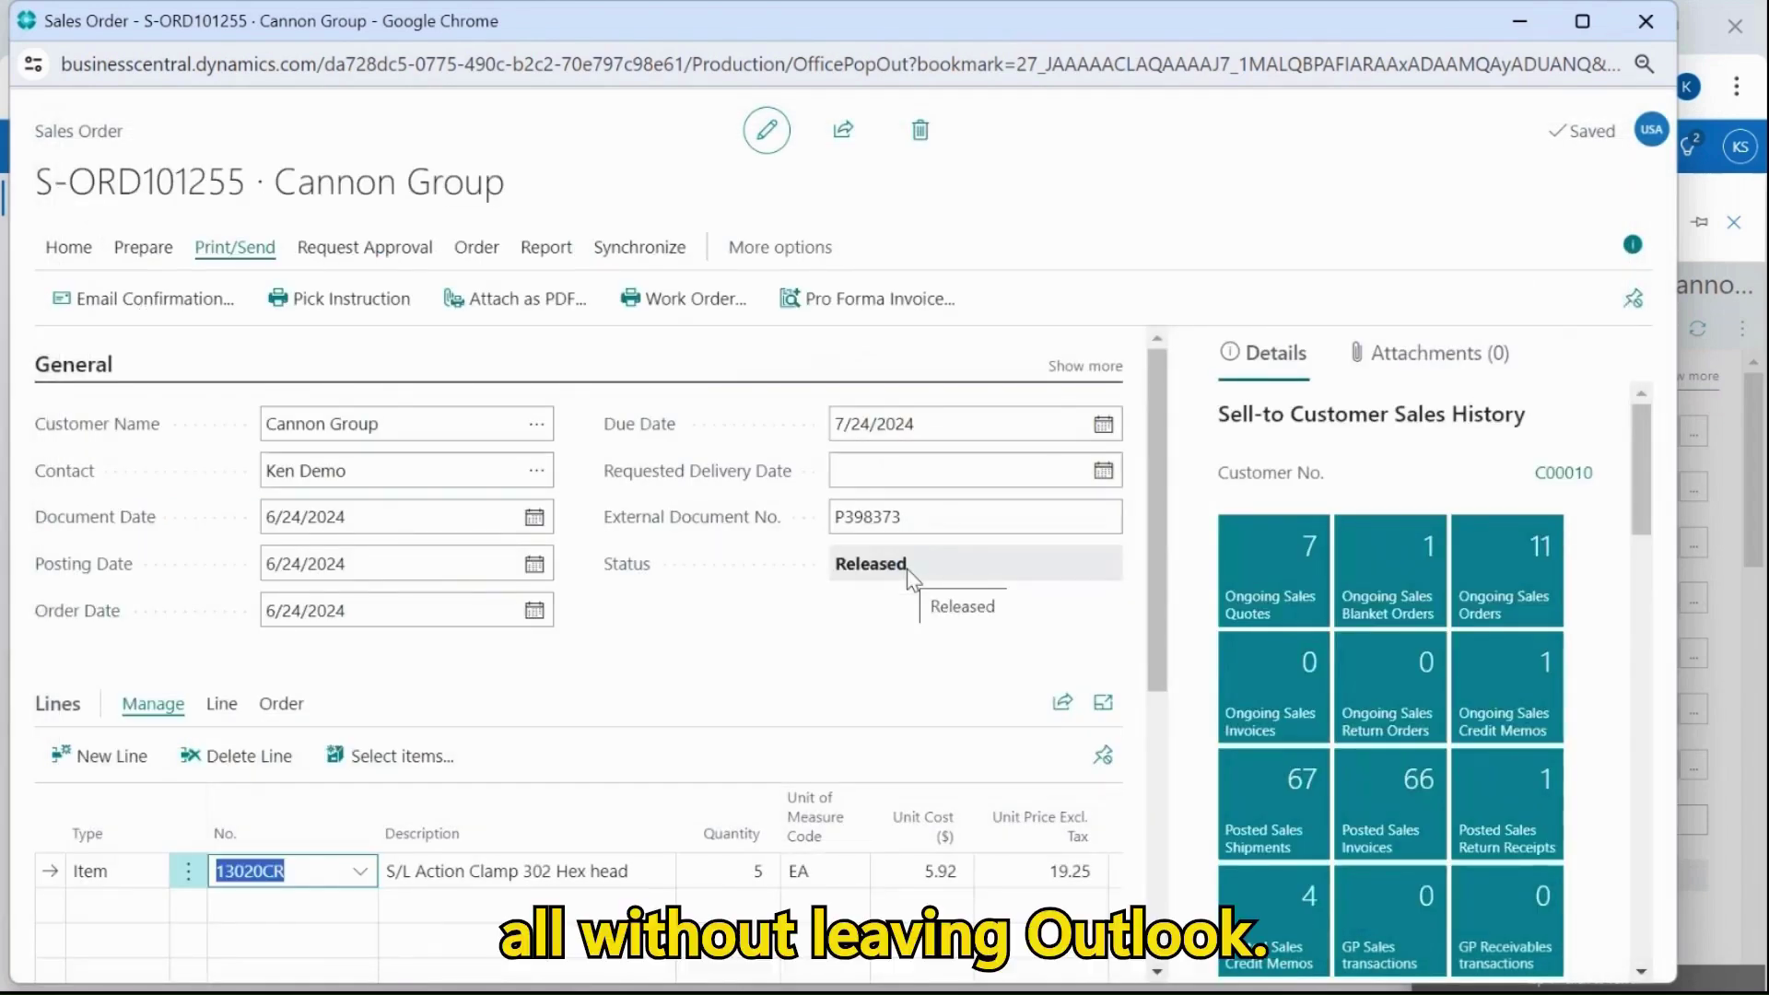
Step: Close the sales order pop-out window to return to the Cannon Group email in Outlook
left_click(1645, 20)
mouse_move(857, 361)
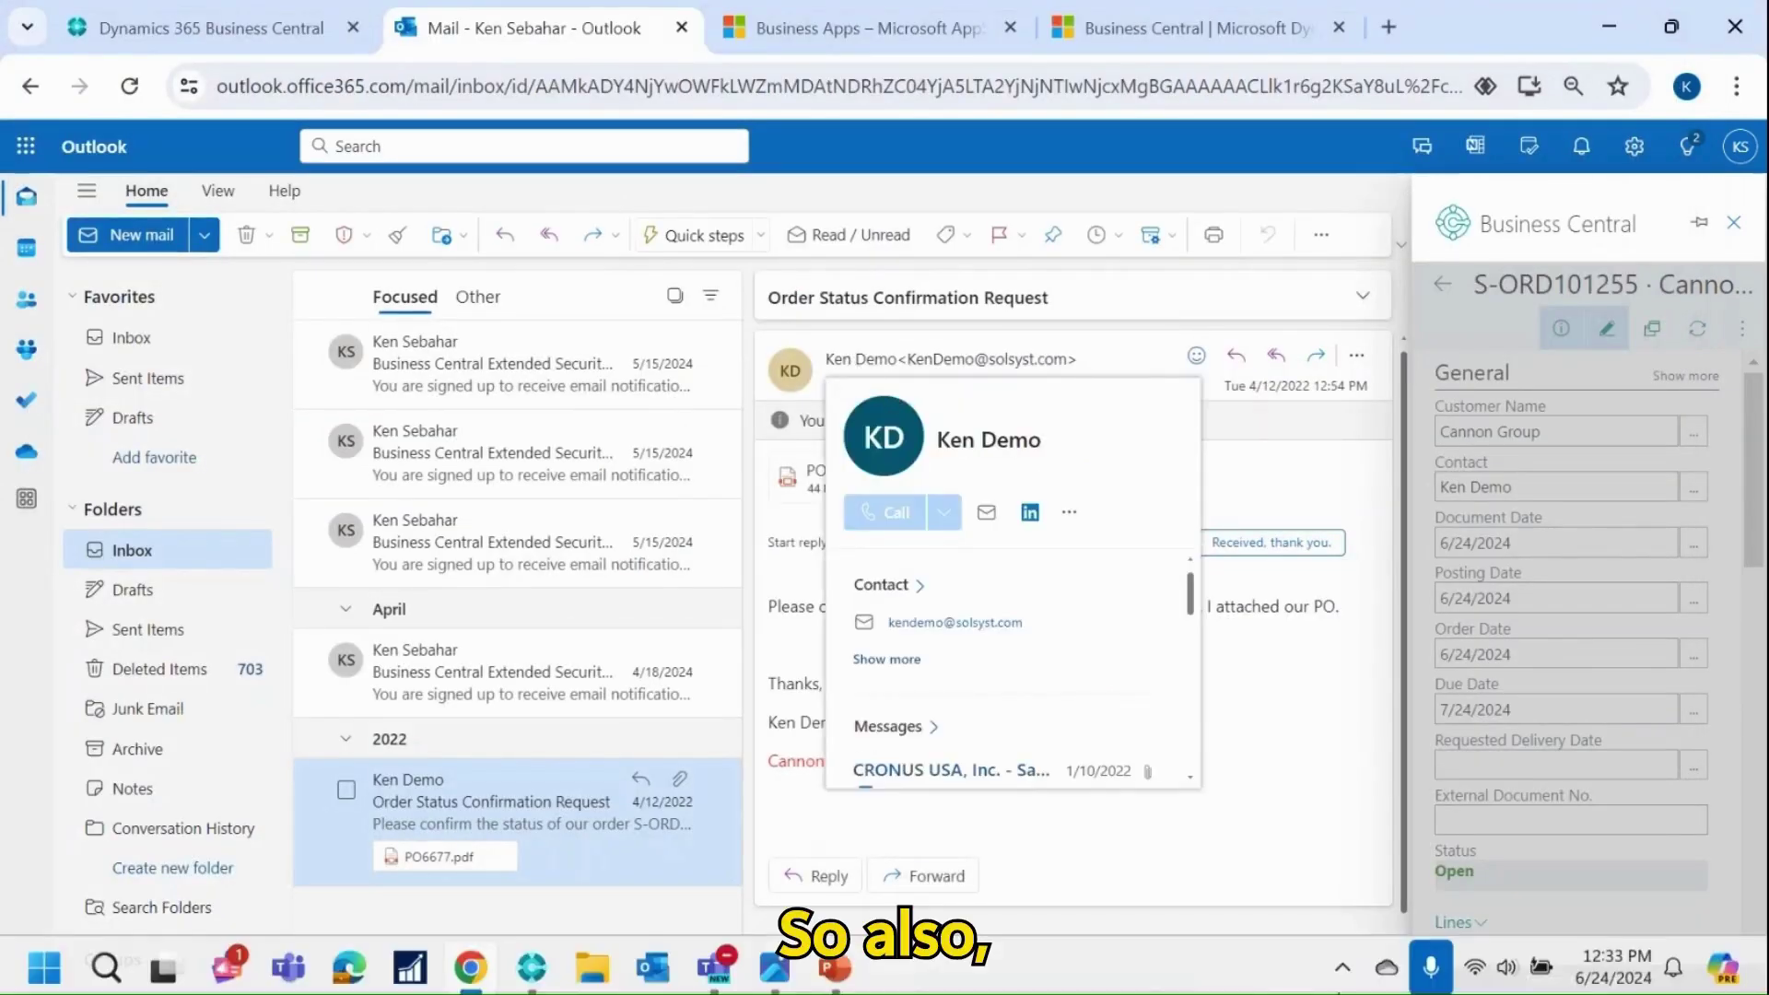